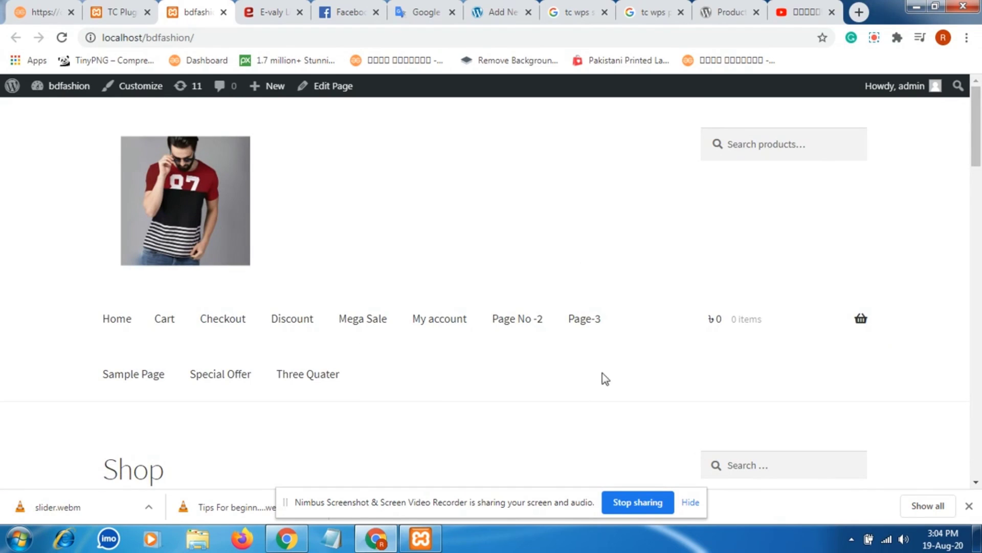
# Open the Page No -2 page from the bdfashion site menu
pyautogui.scroll(-3, 973, 117)
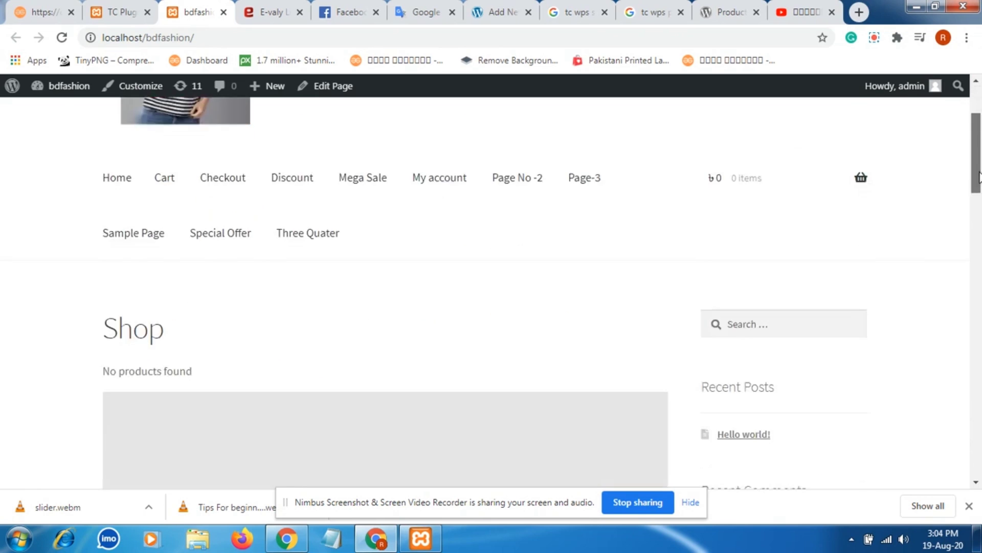
pyautogui.scroll(3, 973, 118)
pyautogui.moveTo(795, 140); pyautogui.dragTo(597, 282)
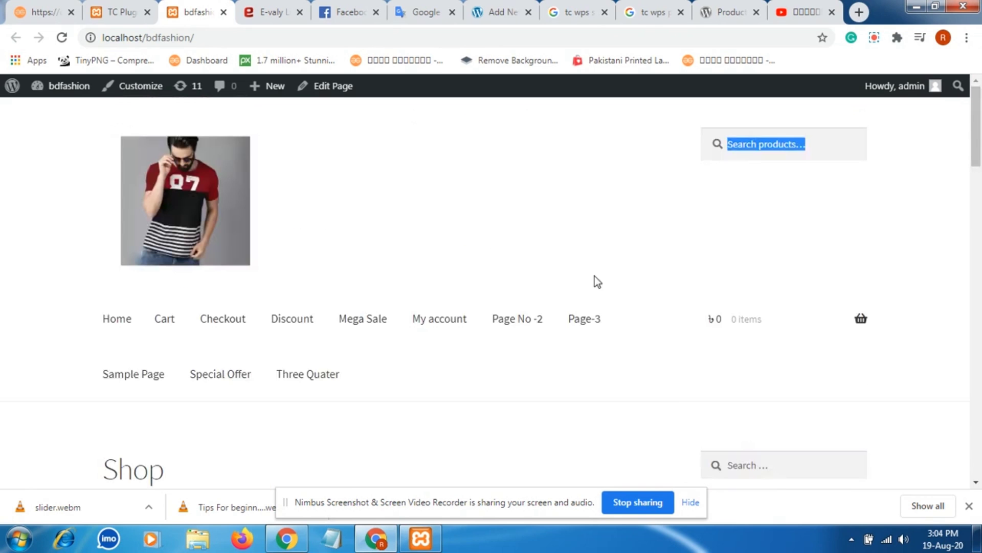
pyautogui.click(523, 321)
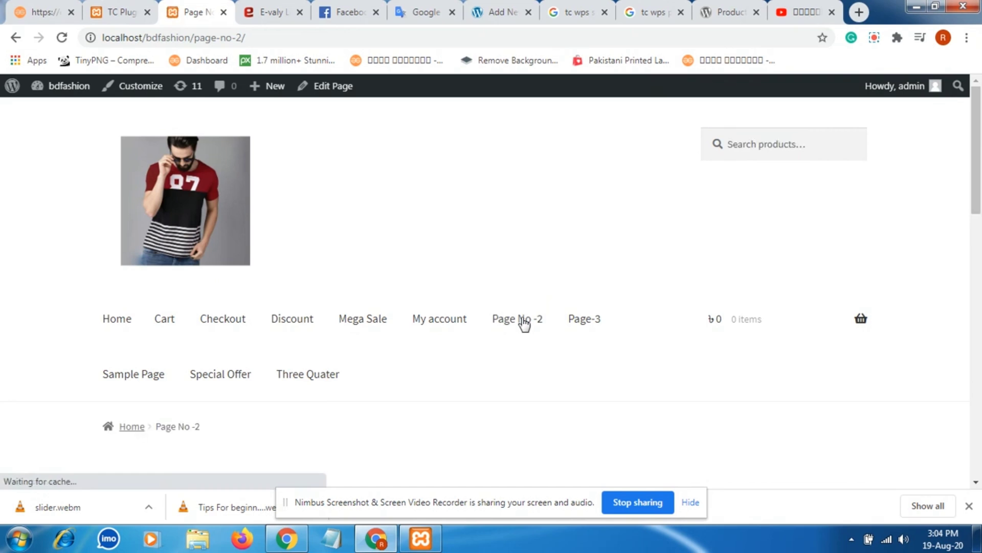
# Advance the product carousel to show T-shirt, Jeans Pant and Pakistani Lown
pyautogui.moveTo(976, 176); pyautogui.dragTo(978, 294)
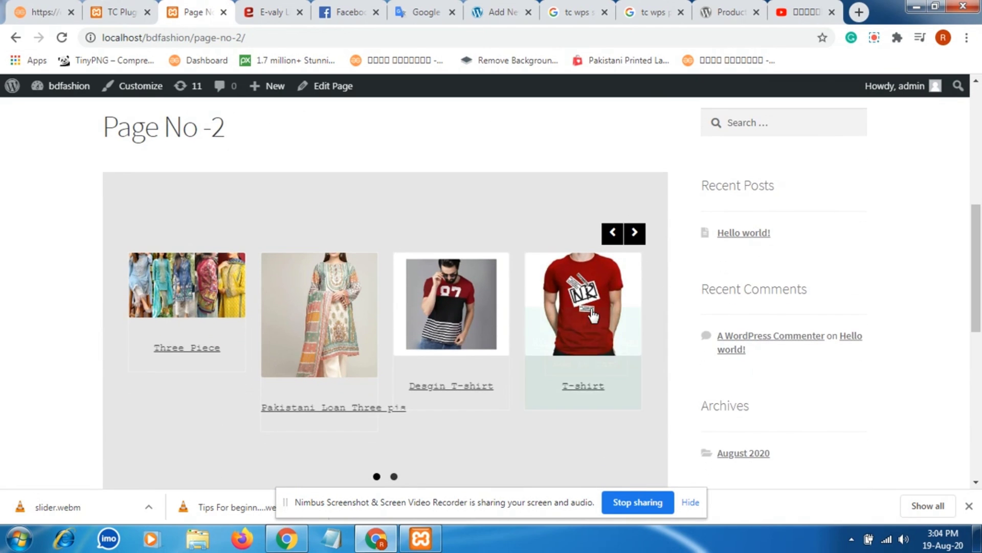
pyautogui.moveTo(338, 366)
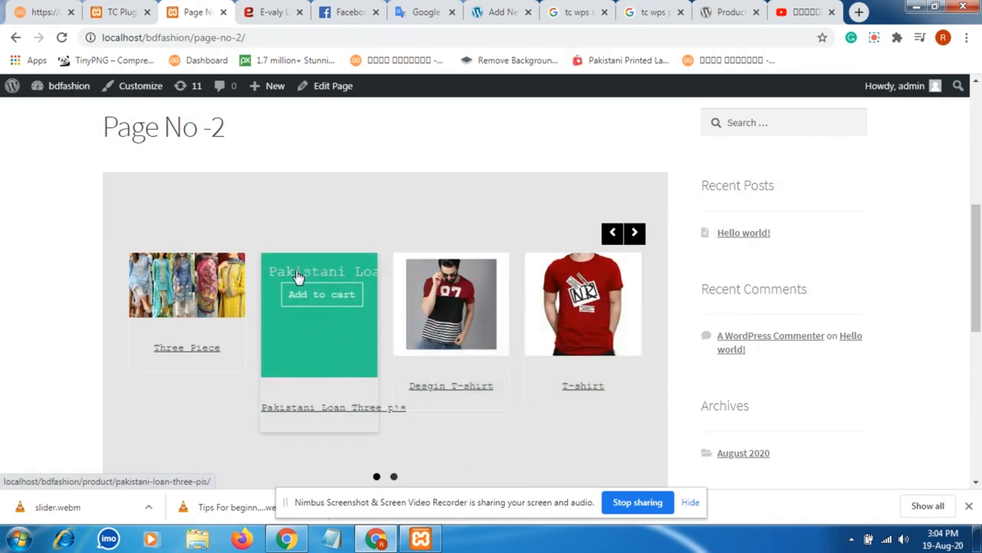
pyautogui.moveTo(448, 315)
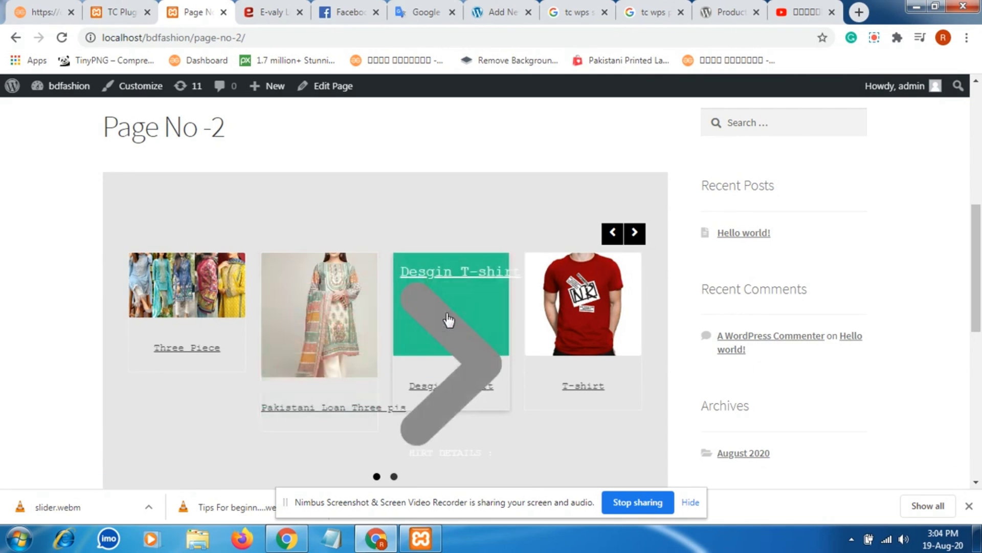
pyautogui.moveTo(535, 395)
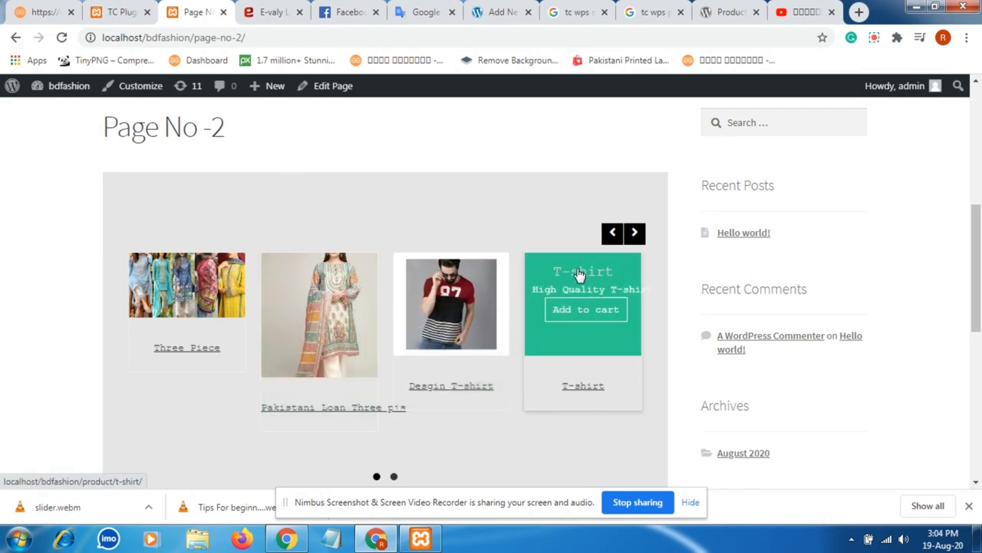
pyautogui.click(393, 478)
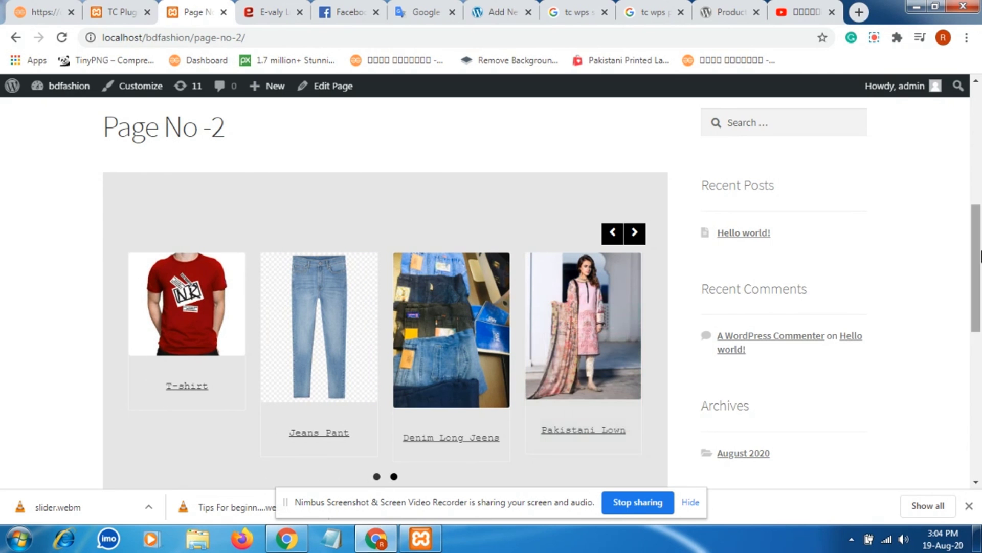
pyautogui.scroll(-1, 977, 251)
pyautogui.scroll(-1, 977, 251)
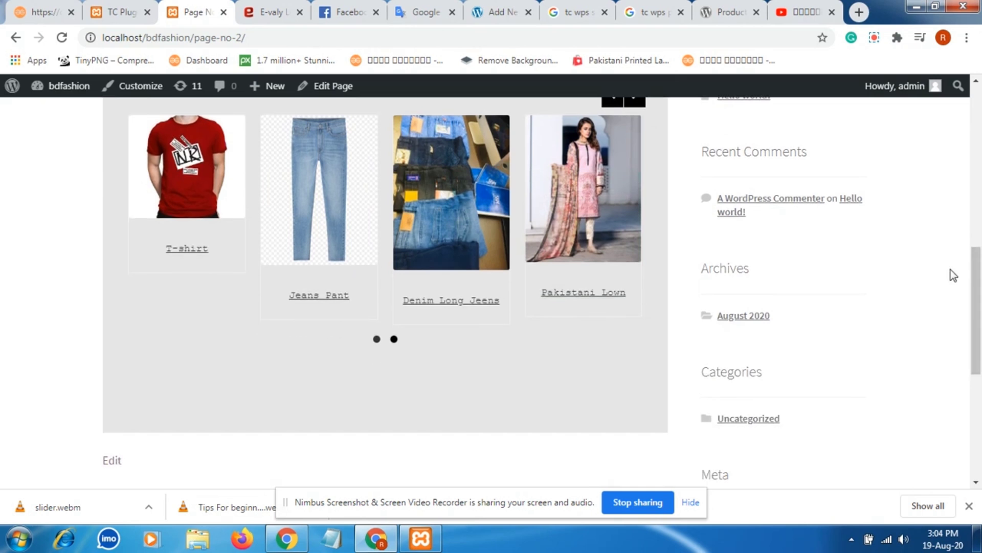
# Go to the Add Plugins page in the WordPress admin tab
pyautogui.click(121, 12)
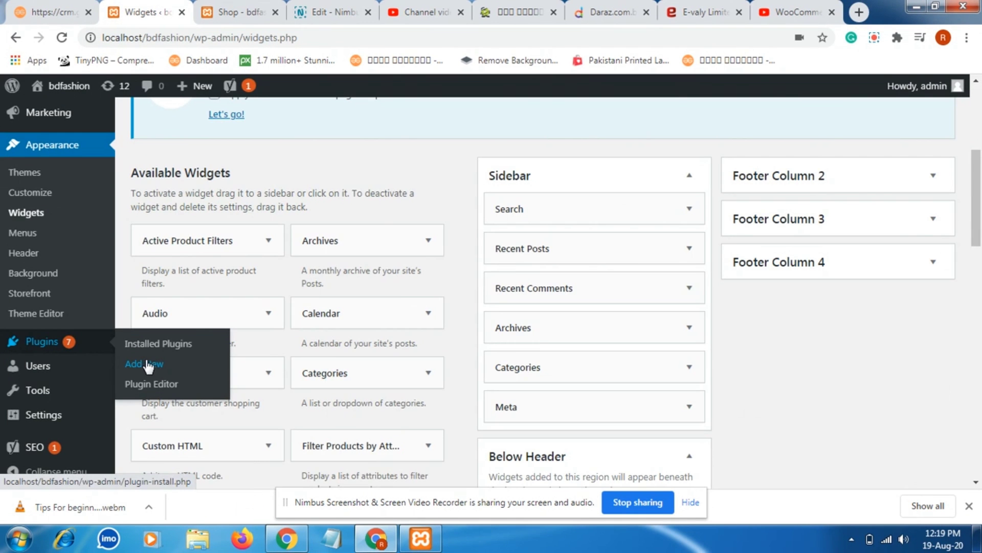
pyautogui.click(146, 362)
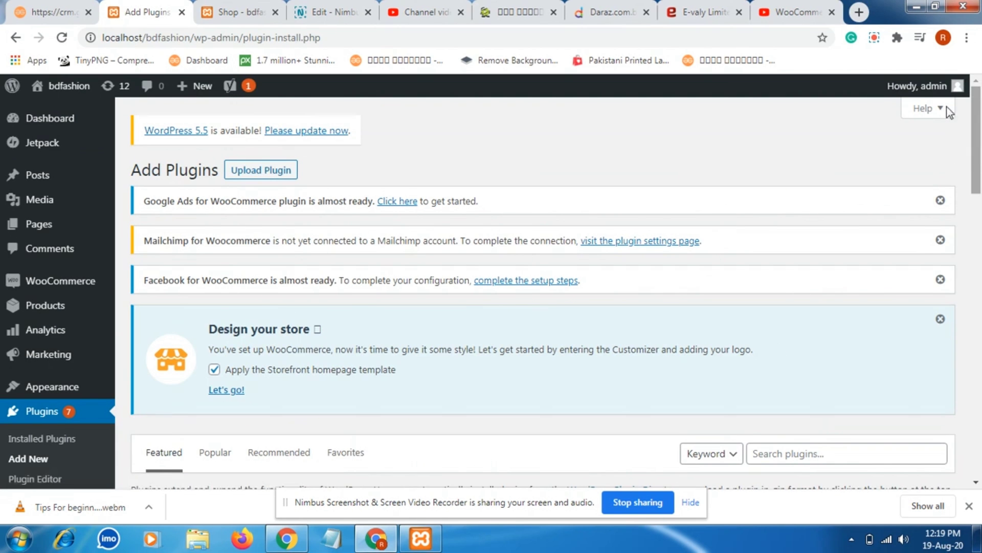
pyautogui.scroll(-5, 821, 186)
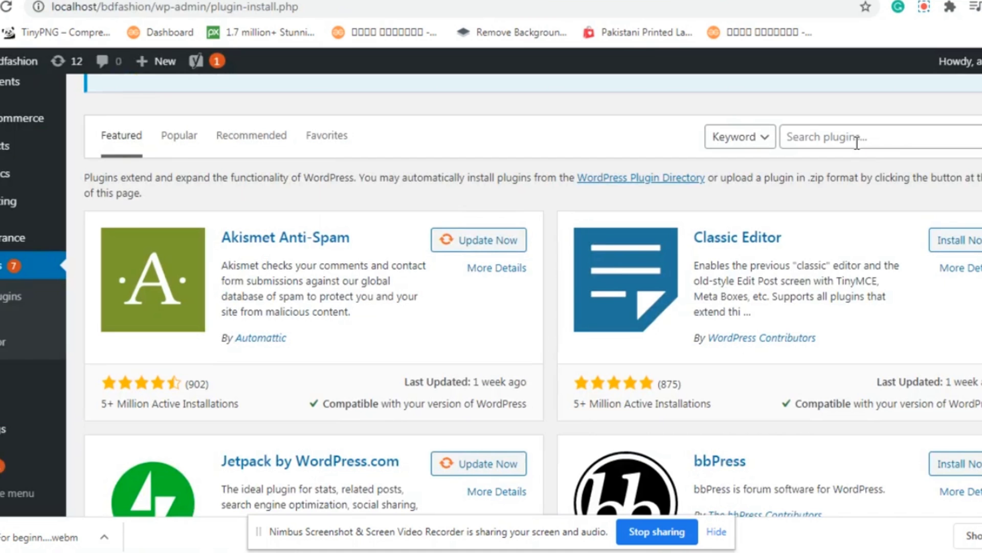
# Search the plugin directory for 'TC slider' and scroll to WooCommerce Product Slider
pyautogui.click(858, 143)
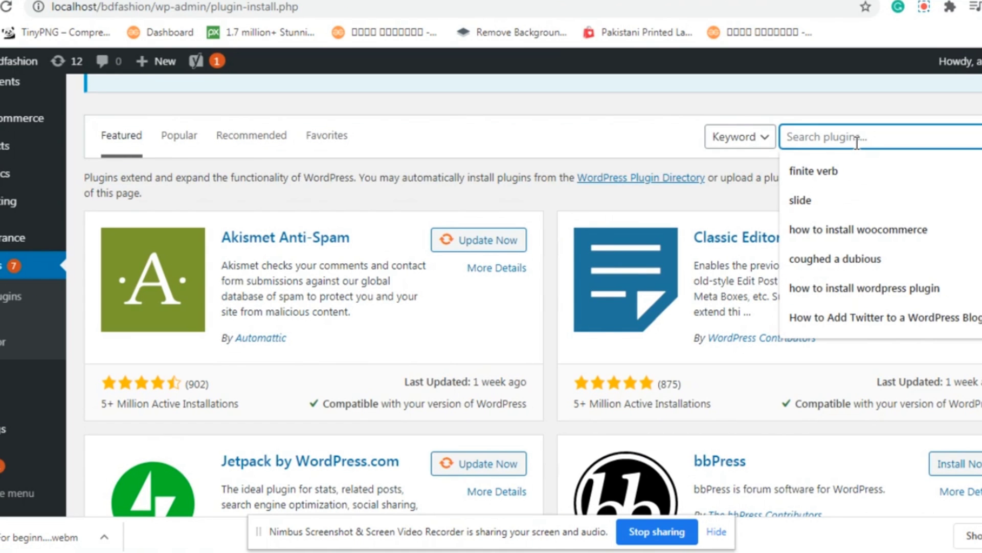
pyautogui.write('T')
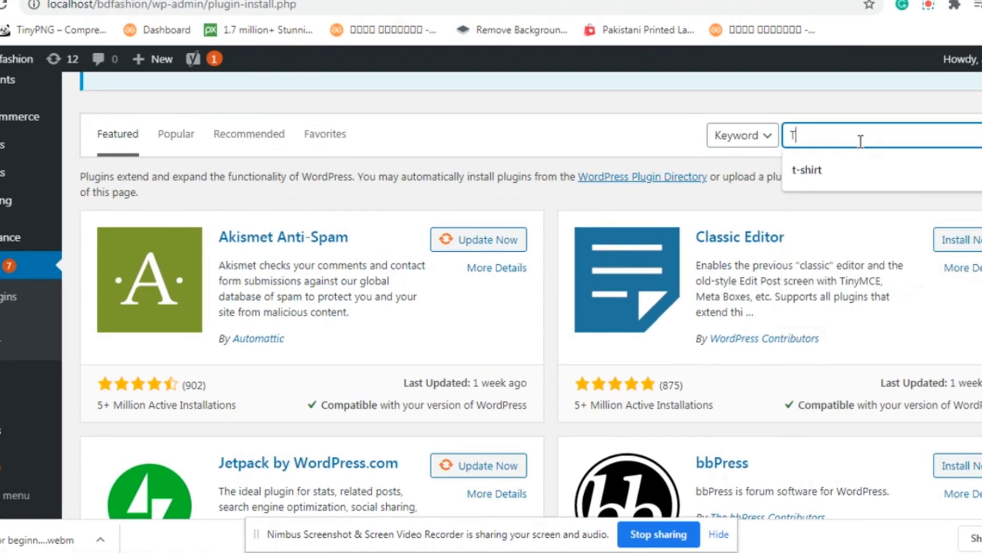
pyautogui.write('C')
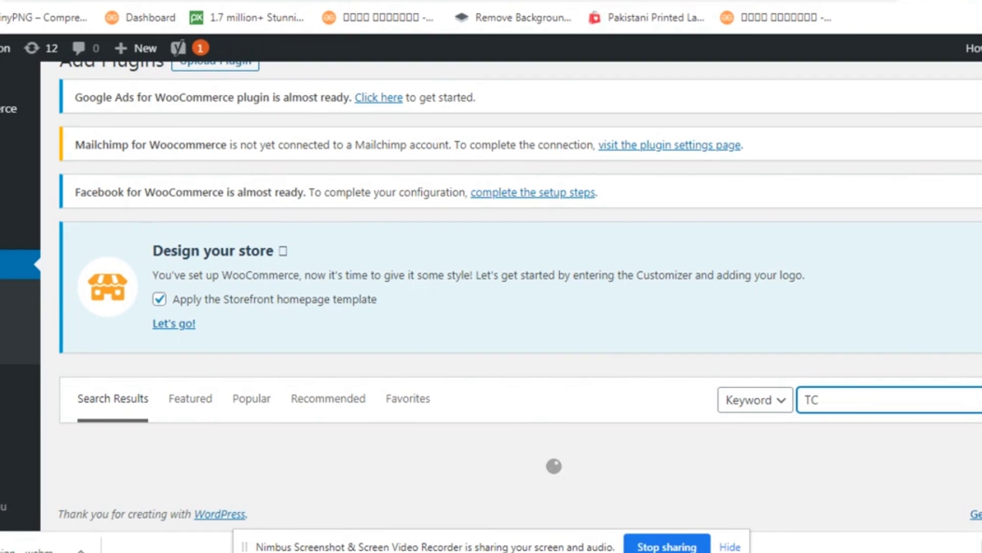
pyautogui.scroll(-5, 511, 307)
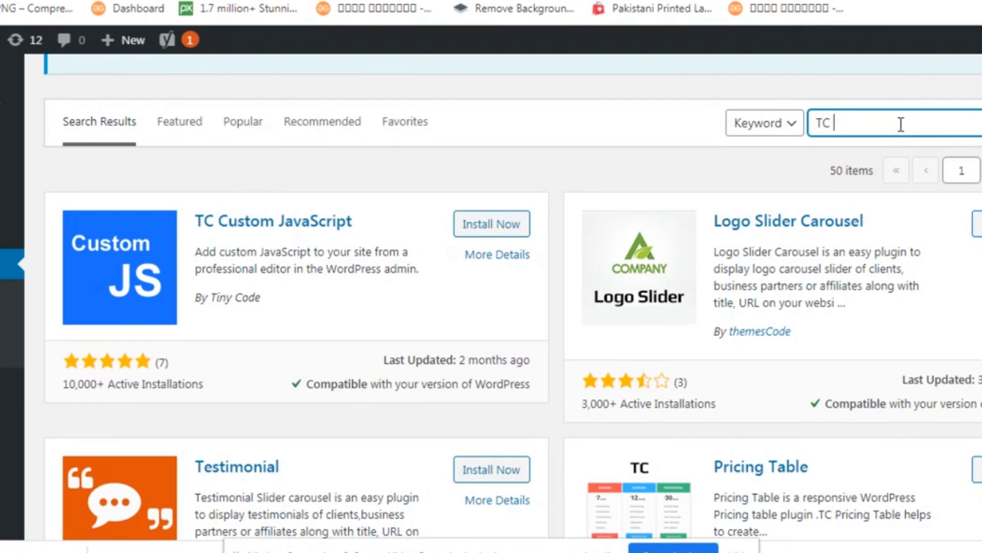
pyautogui.write('s')
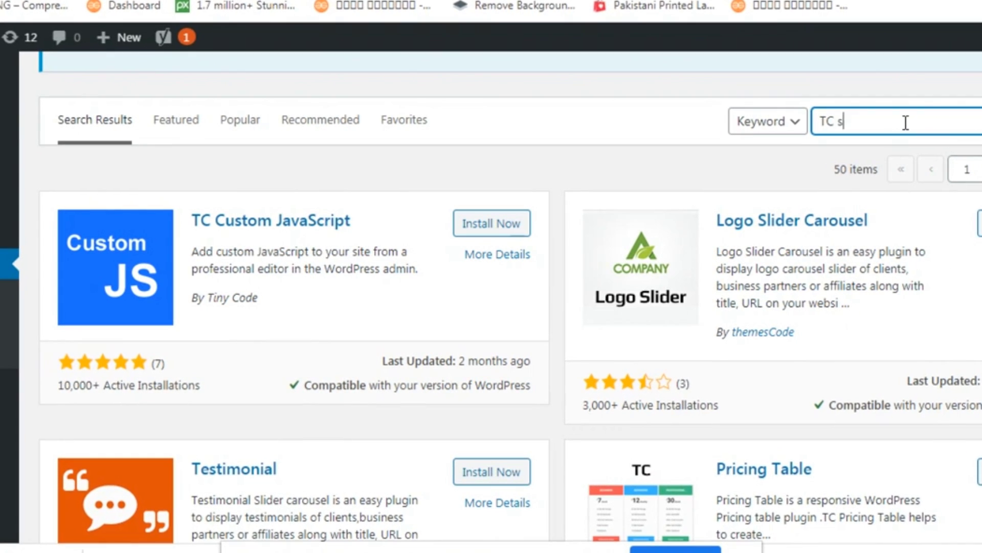
pyautogui.write('lidwe')
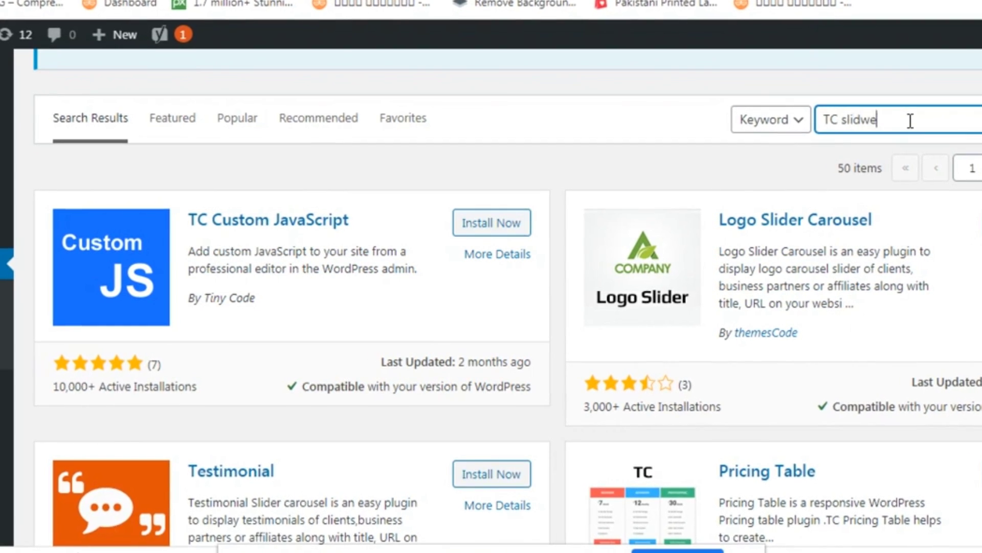
pyautogui.press('BackSpace')
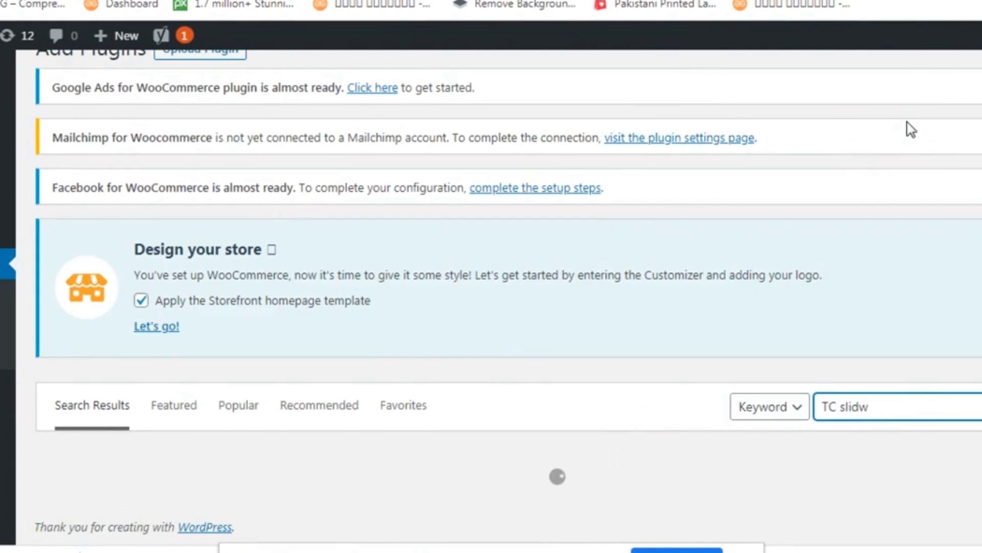
pyautogui.press('BackSpace')
pyautogui.write('e')
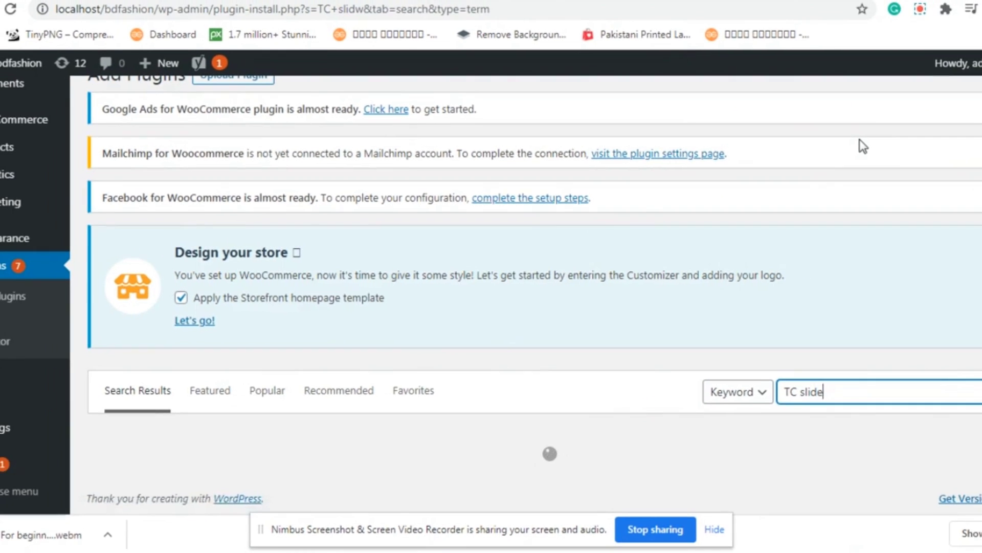
pyautogui.write('r')
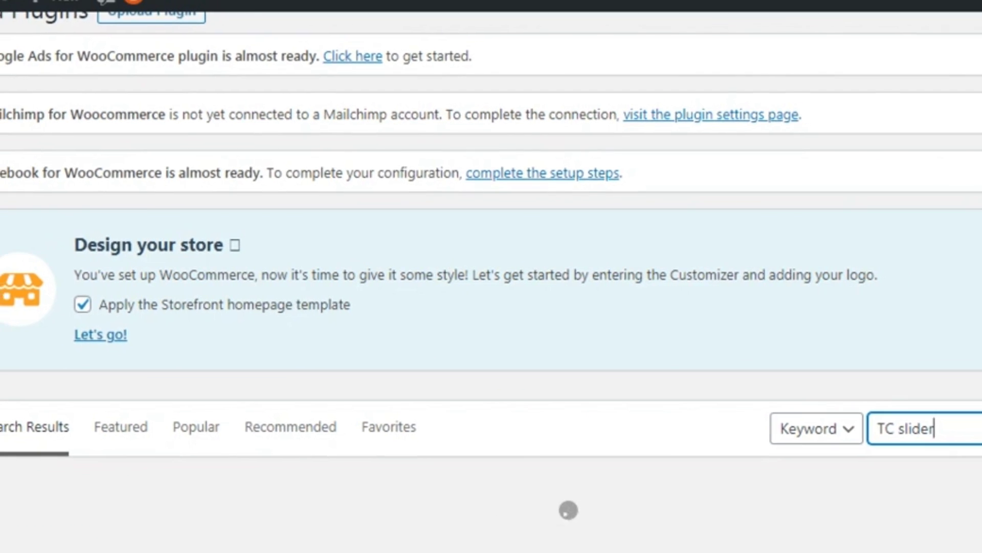
pyautogui.scroll(-5, 491, 276)
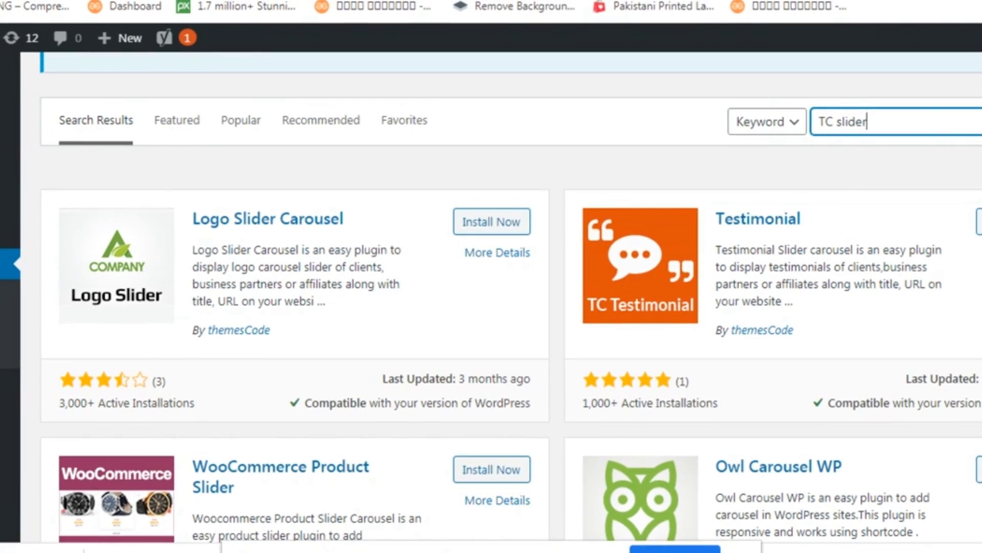
pyautogui.scroll(-3, 491, 276)
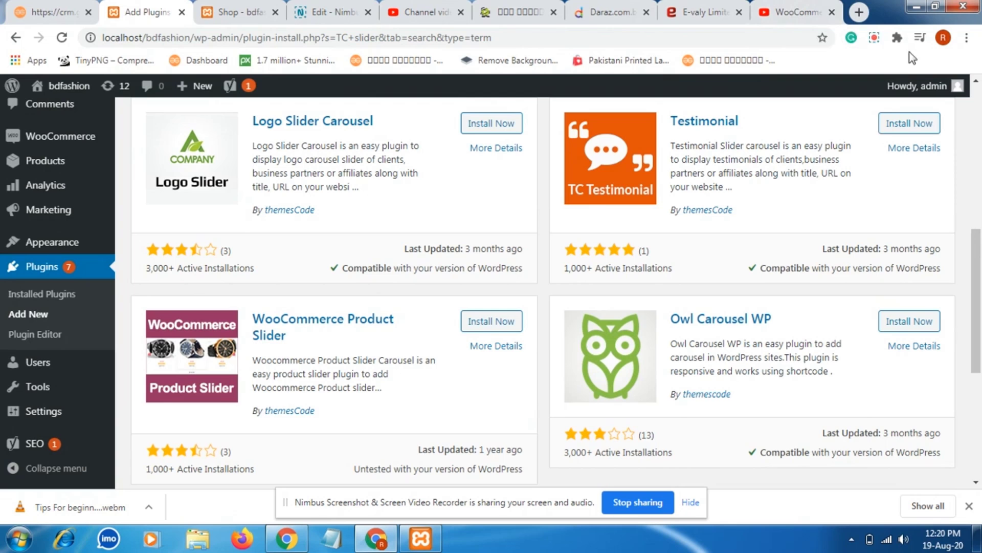
# Install and activate WooCommerce Product Slider, landing on its TC WPS Help & Upgrade page
pyautogui.click(875, 39)
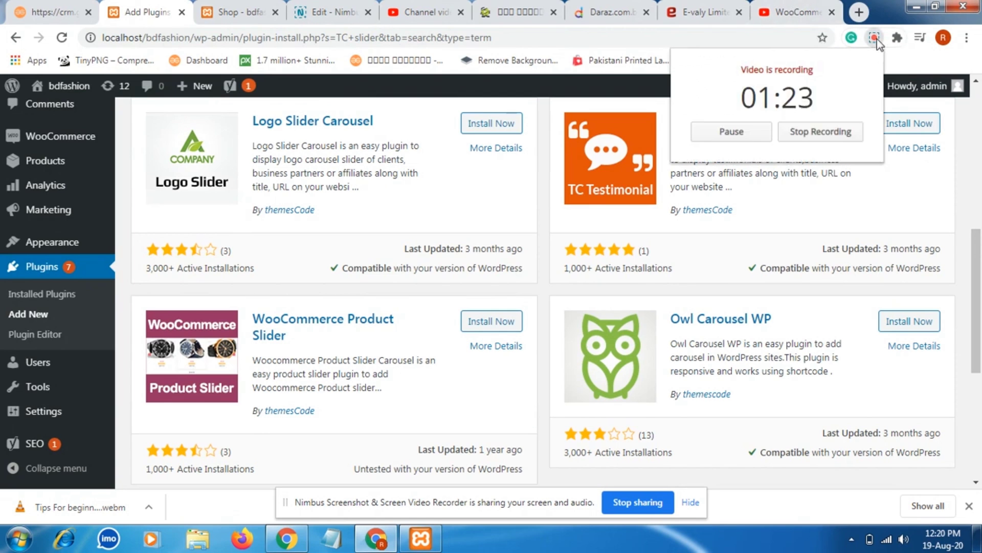
pyautogui.click(926, 189)
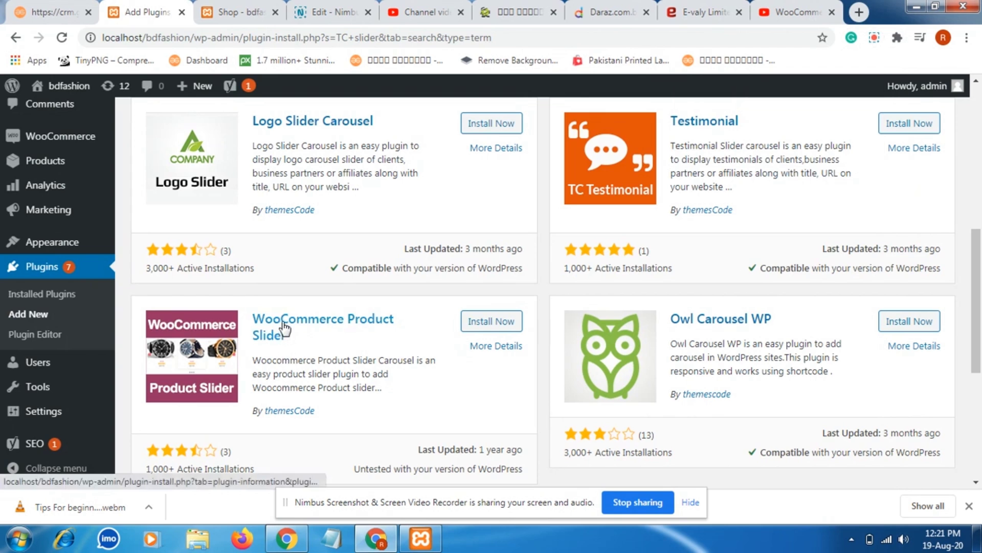
pyautogui.click(489, 322)
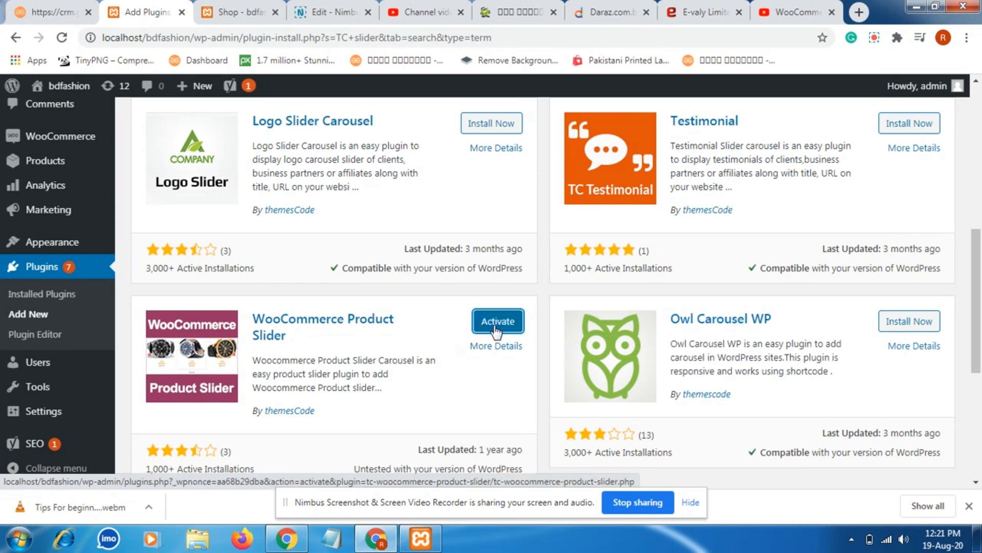
pyautogui.click(495, 327)
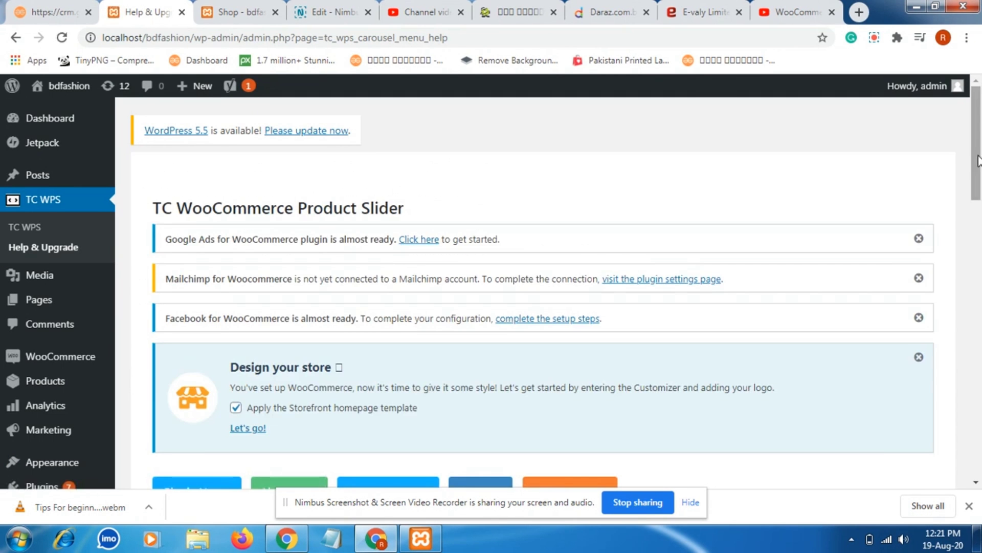
# Select the [tc-latest-product] shortcode under Available Shortcode and copy it
pyautogui.moveTo(979, 161); pyautogui.dragTo(978, 436)
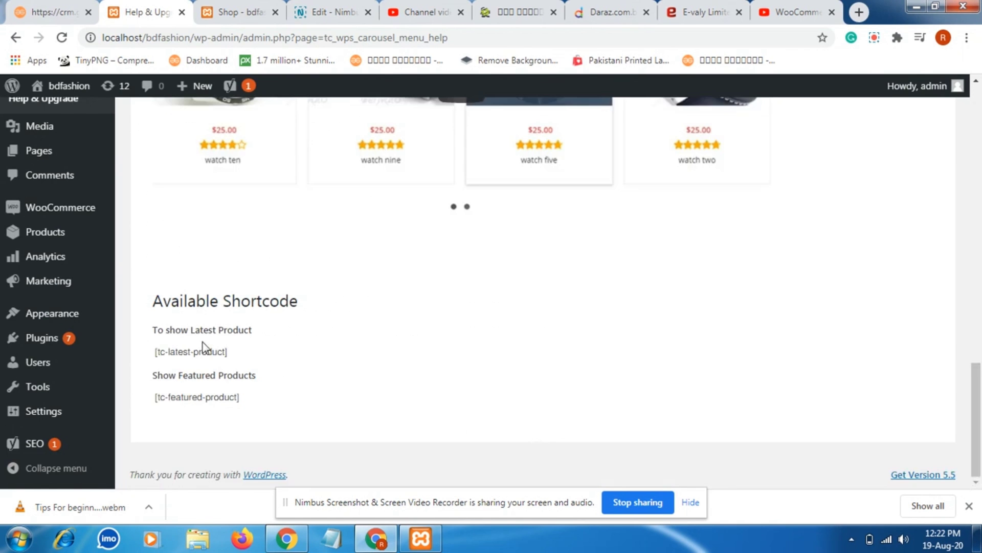
pyautogui.moveTo(233, 353); pyautogui.dragTo(169, 354)
pyautogui.moveTo(32, 155)
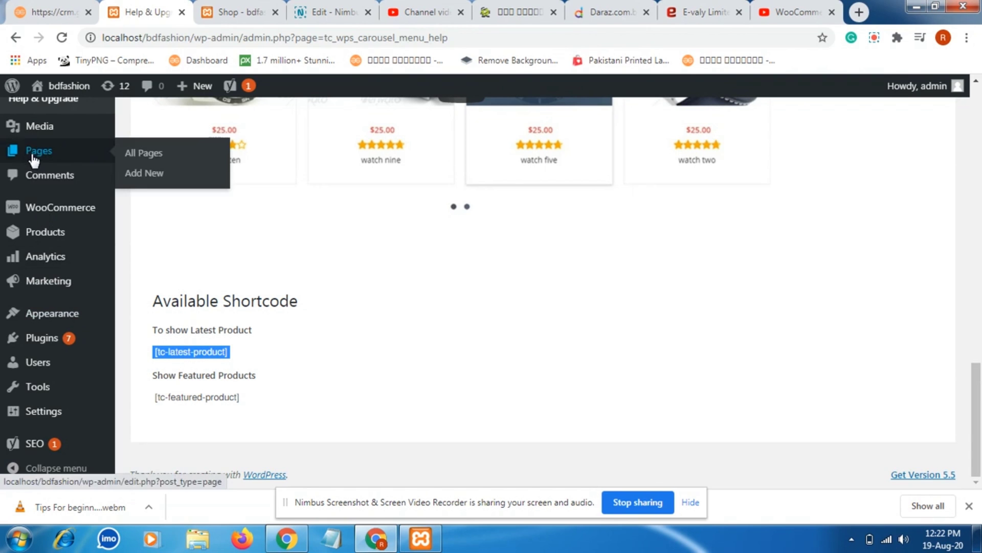
pyautogui.click(154, 175)
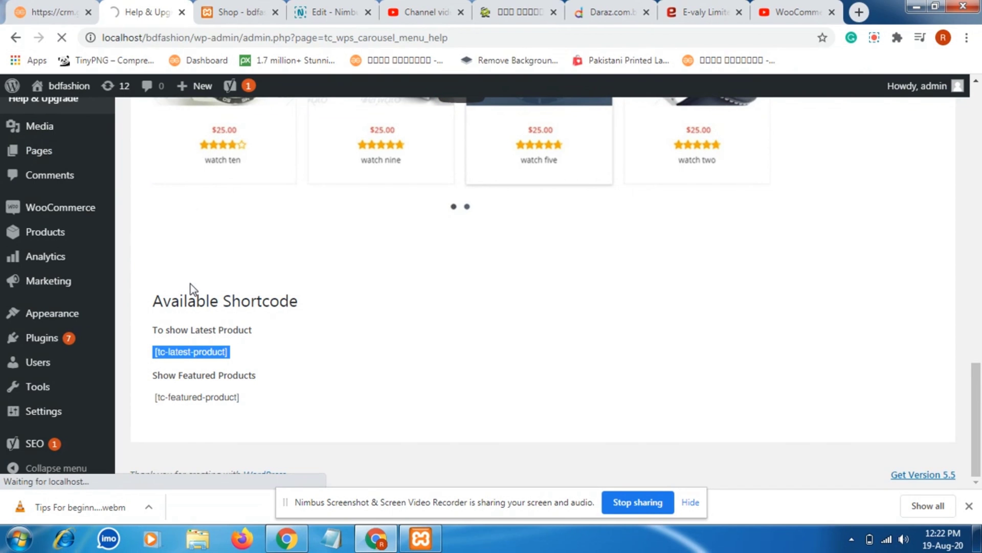
pyautogui.click(61, 38)
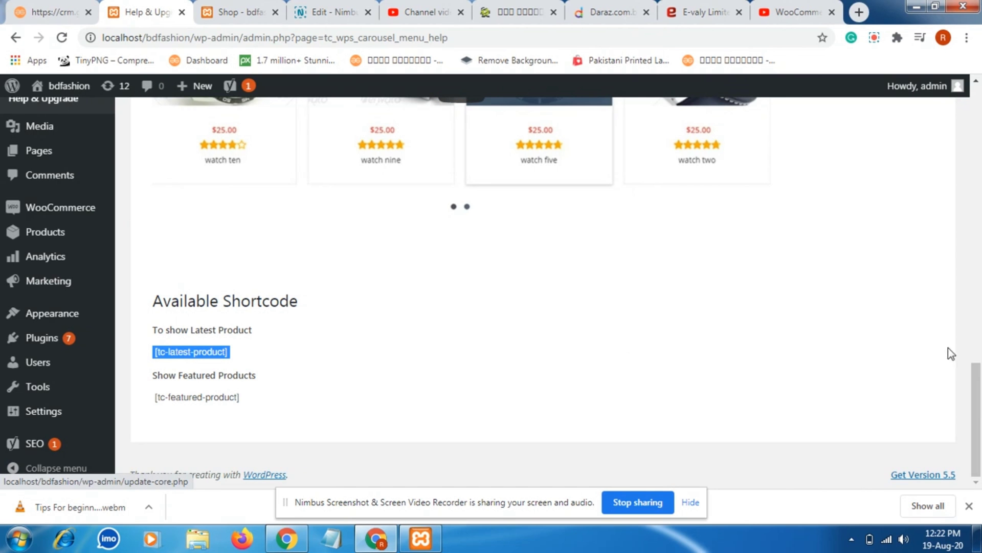
pyautogui.moveTo(975, 421); pyautogui.dragTo(946, 200)
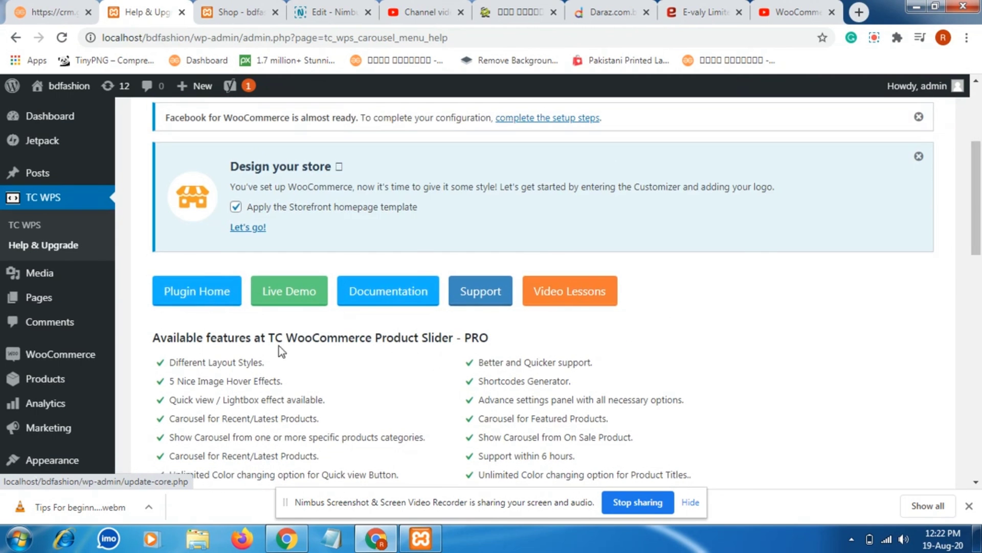
# Publish a new page titled 'Page No -2' containing the pasted [tc-latest-product] shortcode
pyautogui.moveTo(88, 306)
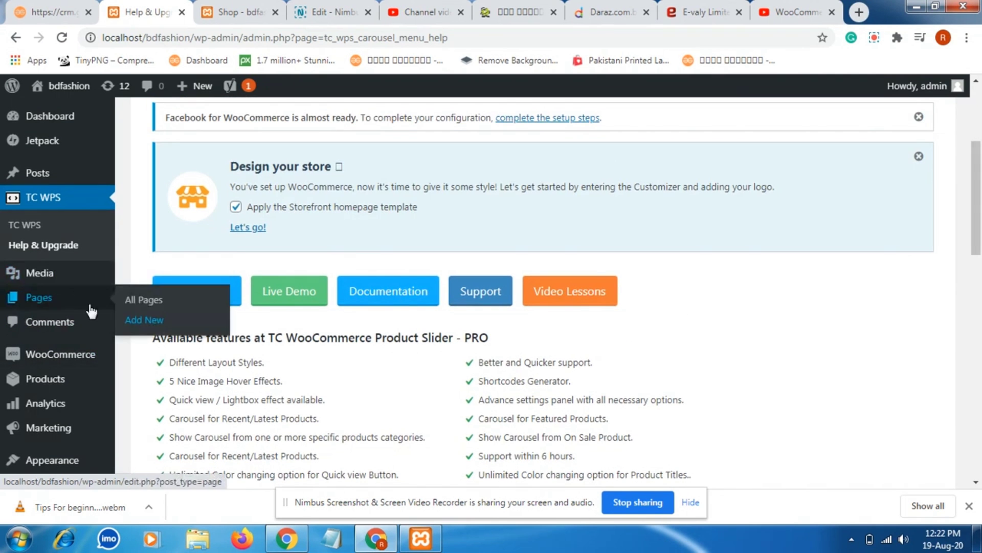
pyautogui.middleClick(146, 320)
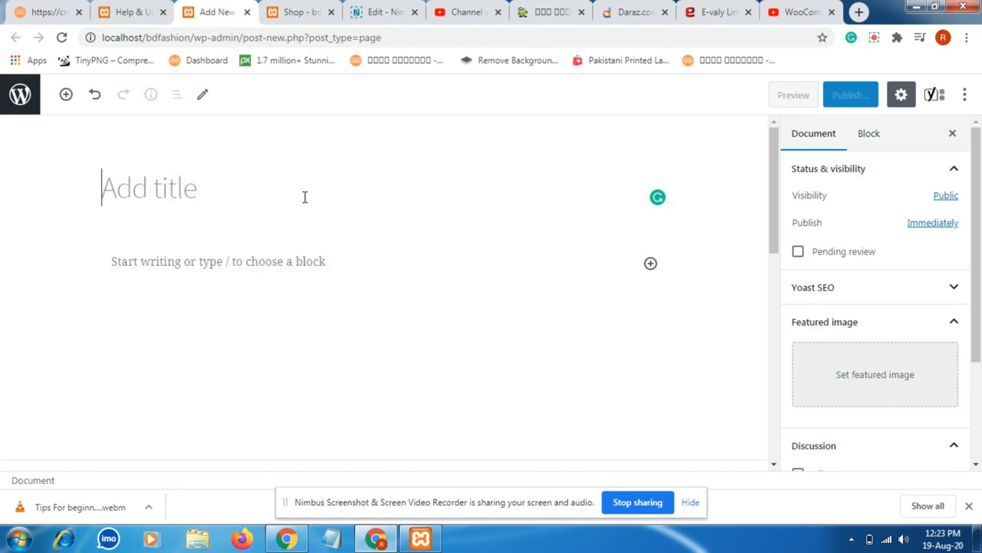
pyautogui.write('P')
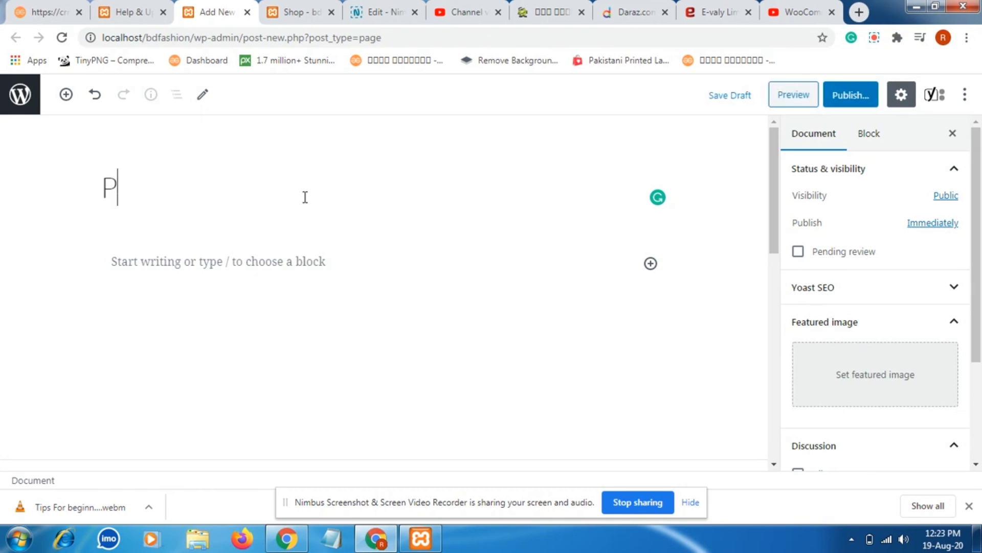
pyautogui.write('ager')
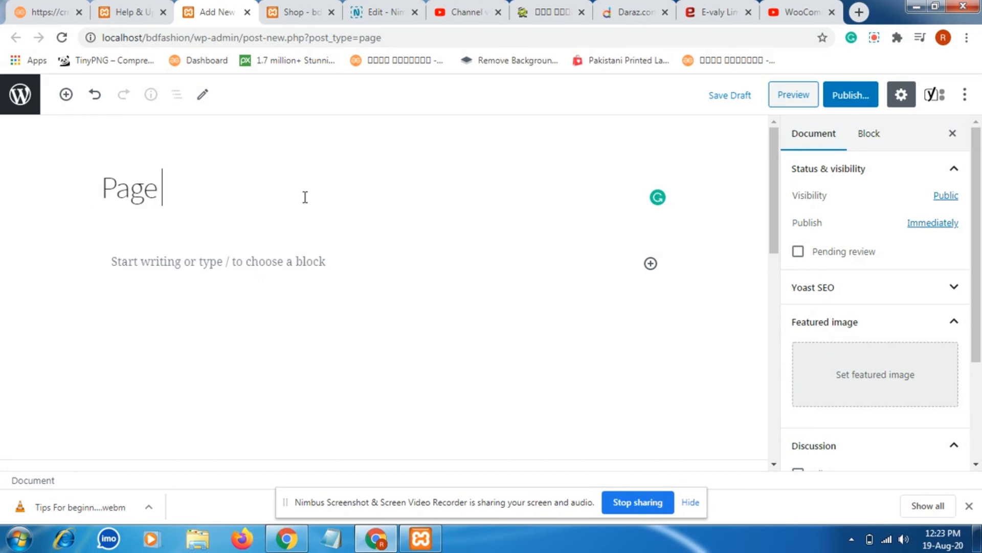
pyautogui.write('No -2')
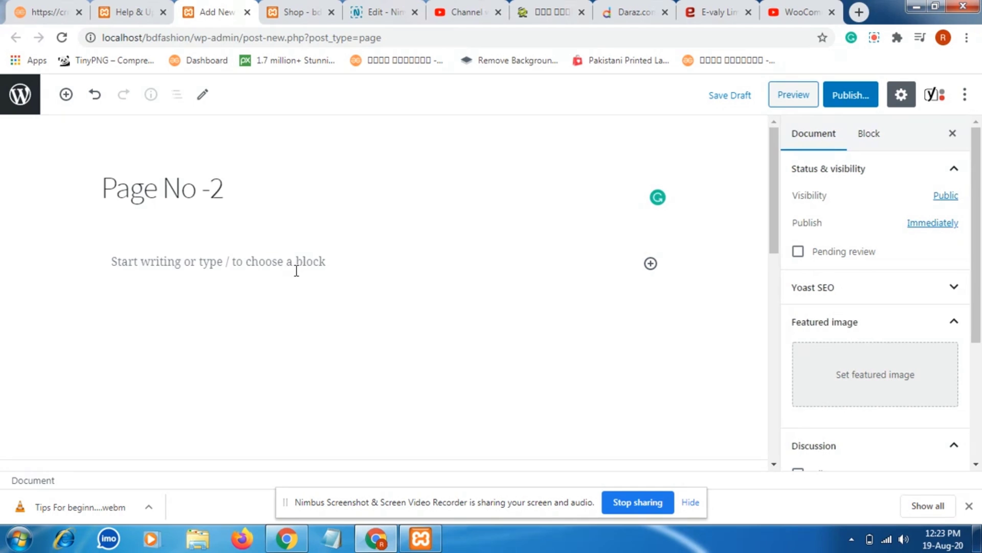
pyautogui.click(297, 265)
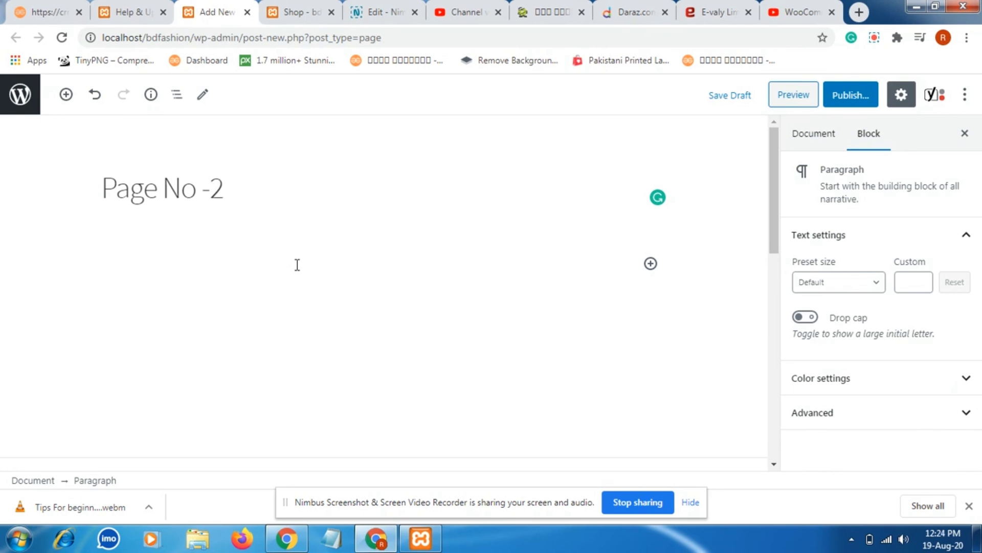
pyautogui.write('[tc-latest-product]')
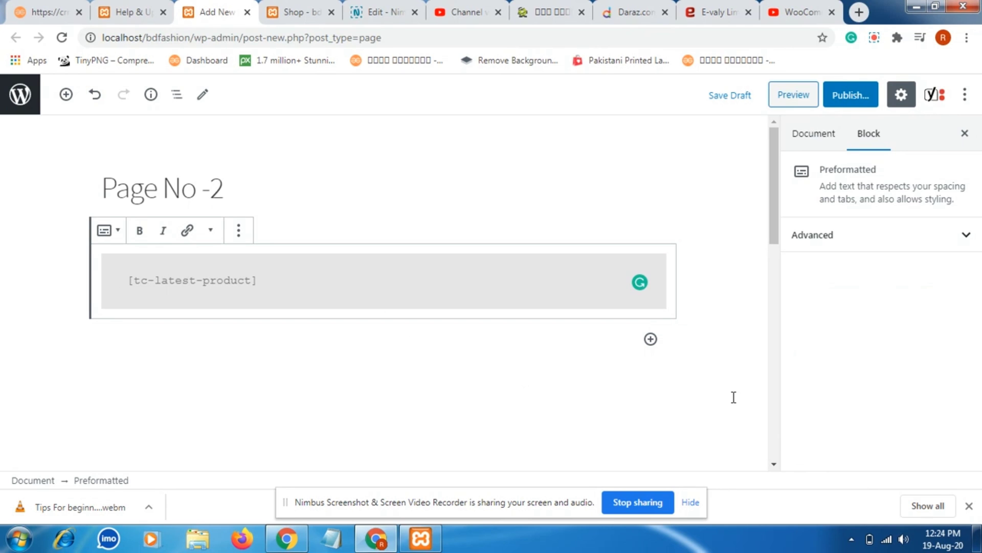
pyautogui.click(852, 96)
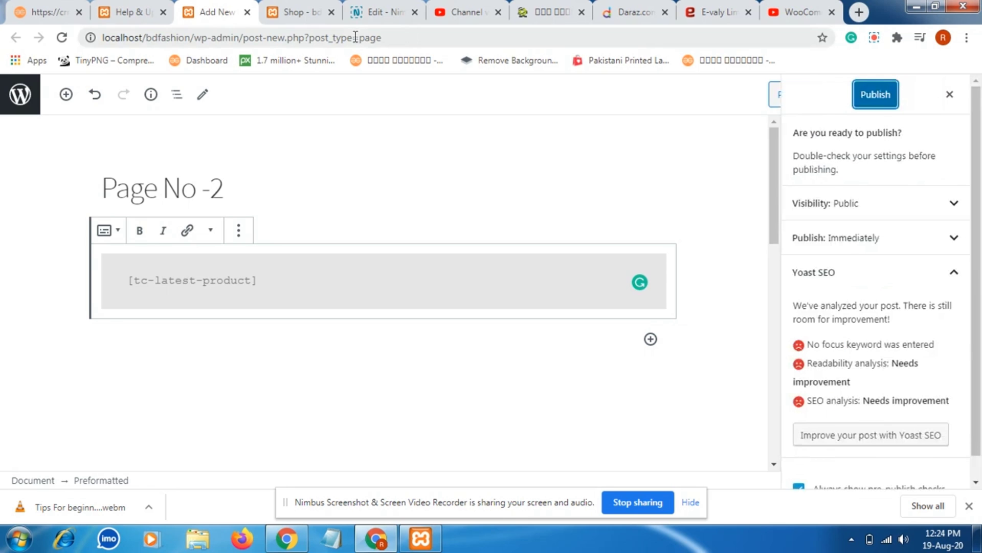
pyautogui.click(867, 95)
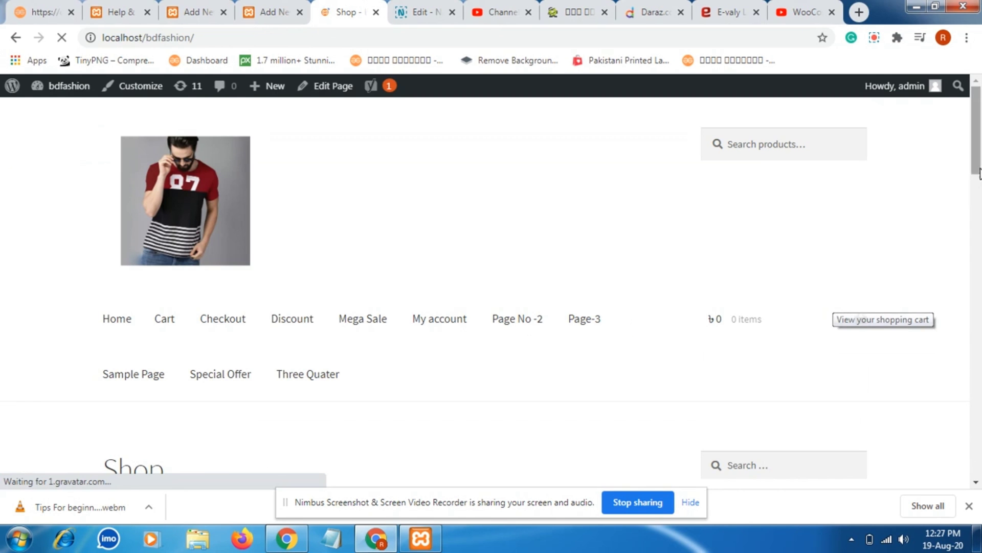
# Reload Page No -2 and check the hover overlays on the latest-products carousel cards
pyautogui.moveTo(978, 170); pyautogui.dragTo(973, 132)
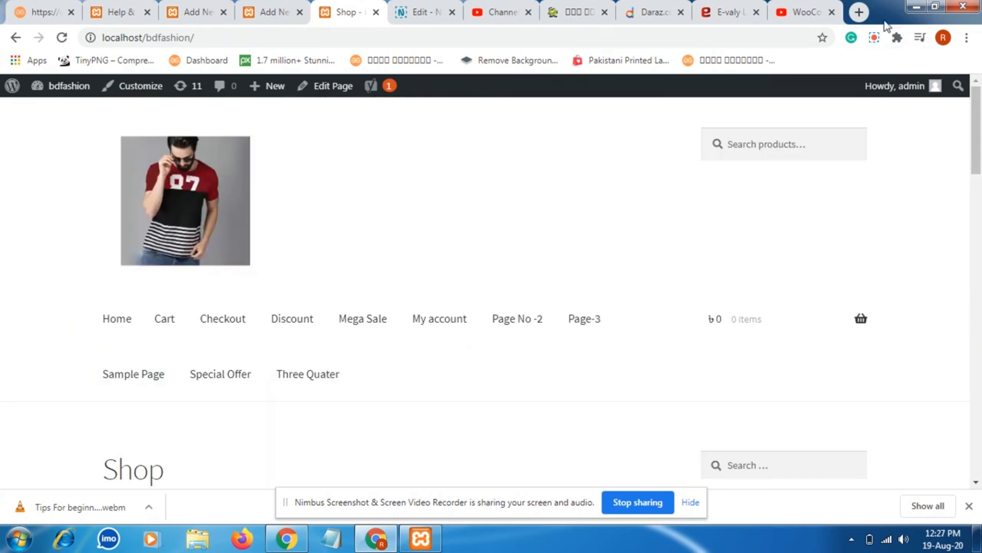
pyautogui.click(874, 39)
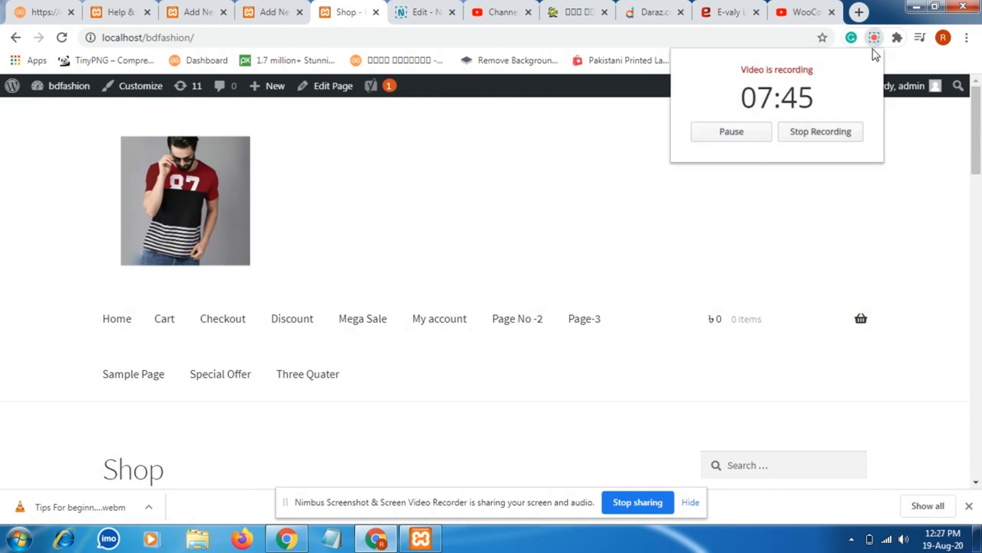
pyautogui.click(821, 132)
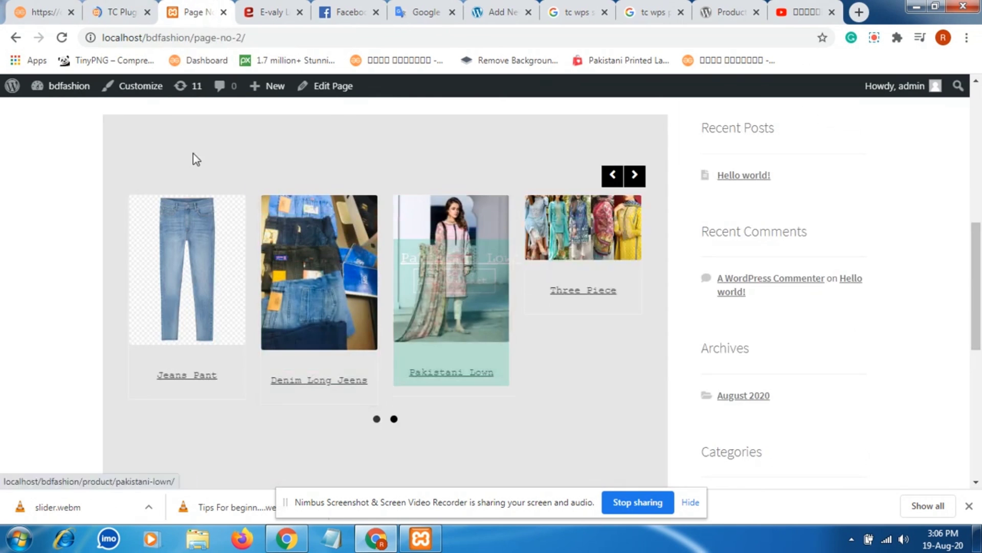
pyautogui.click(62, 38)
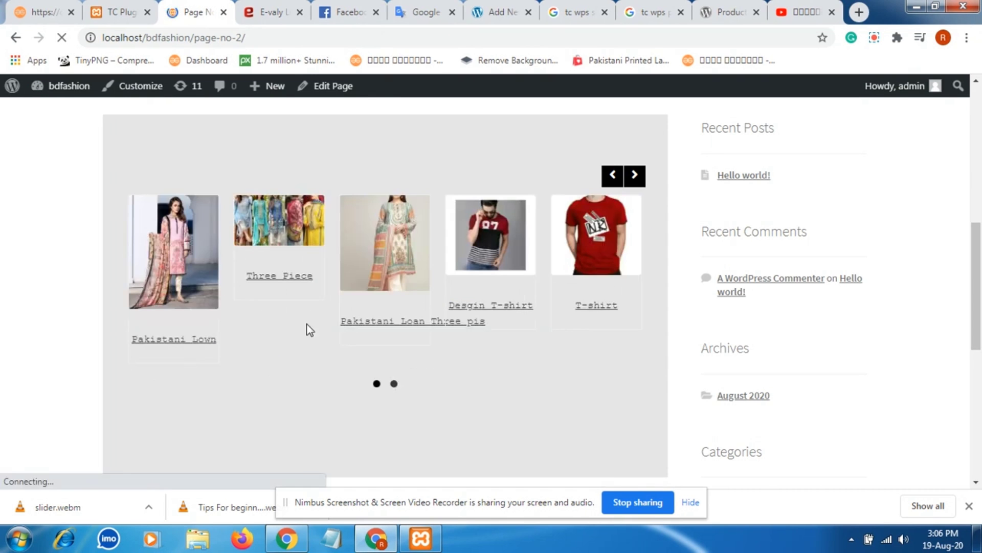
pyautogui.moveTo(177, 264)
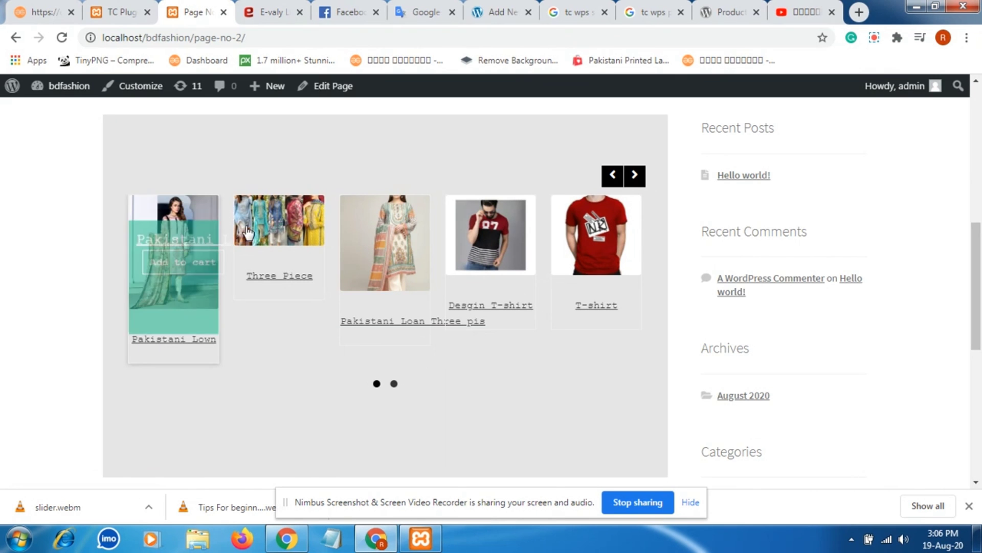
pyautogui.moveTo(390, 289)
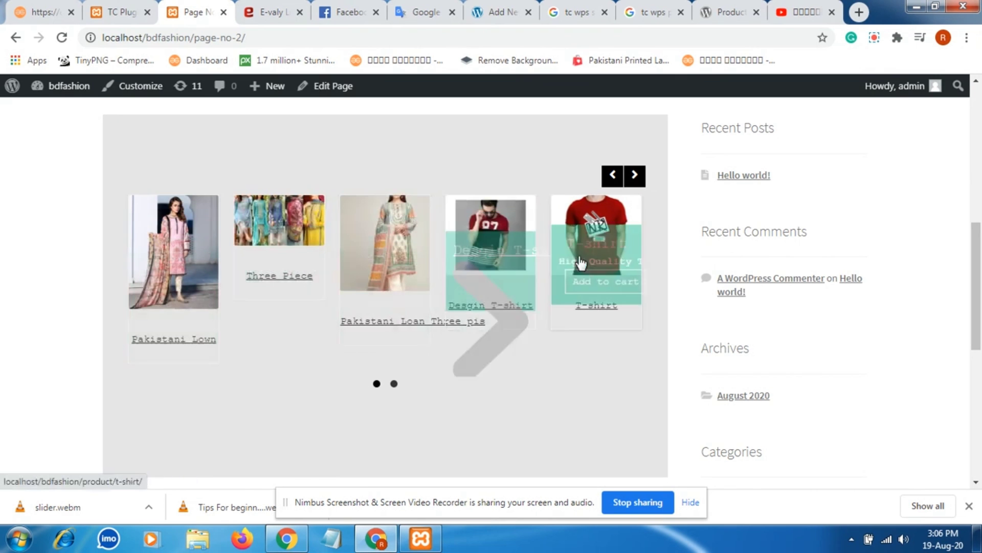
pyautogui.moveTo(481, 283)
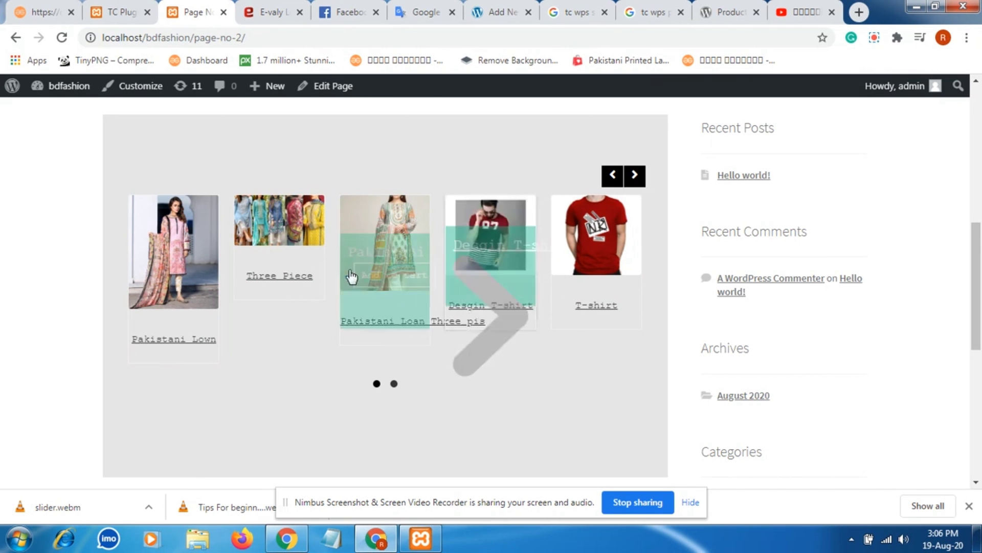
pyautogui.moveTo(259, 291)
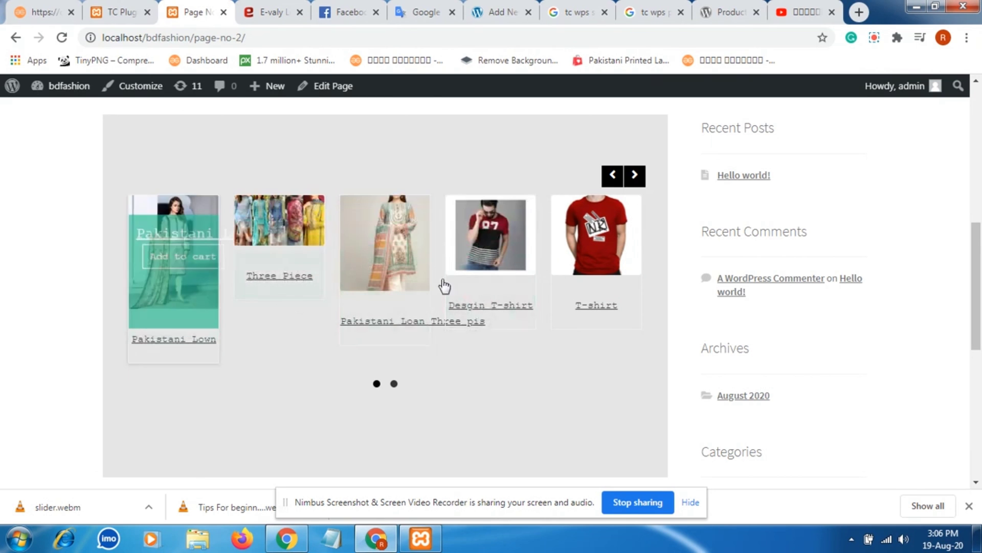
pyautogui.moveTo(471, 302)
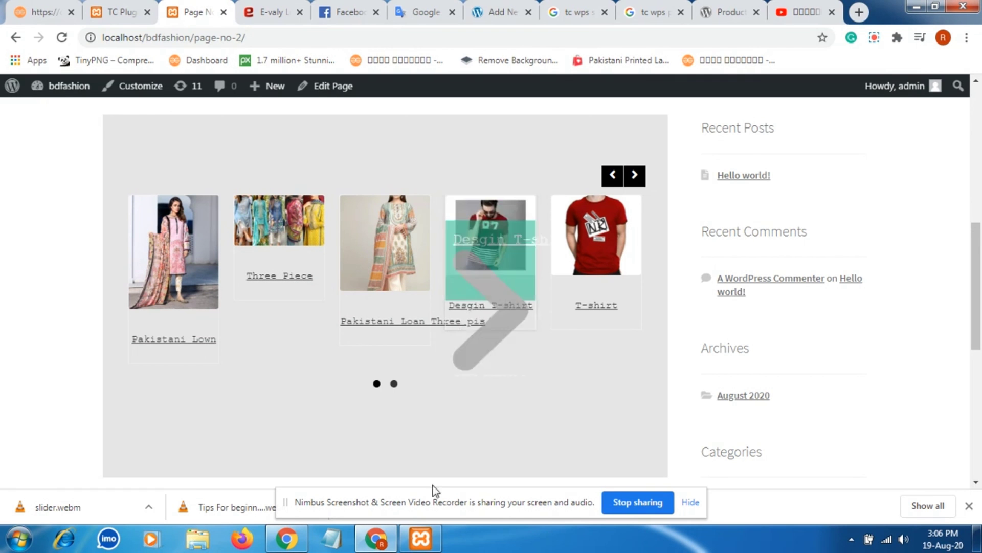
pyautogui.moveTo(597, 263)
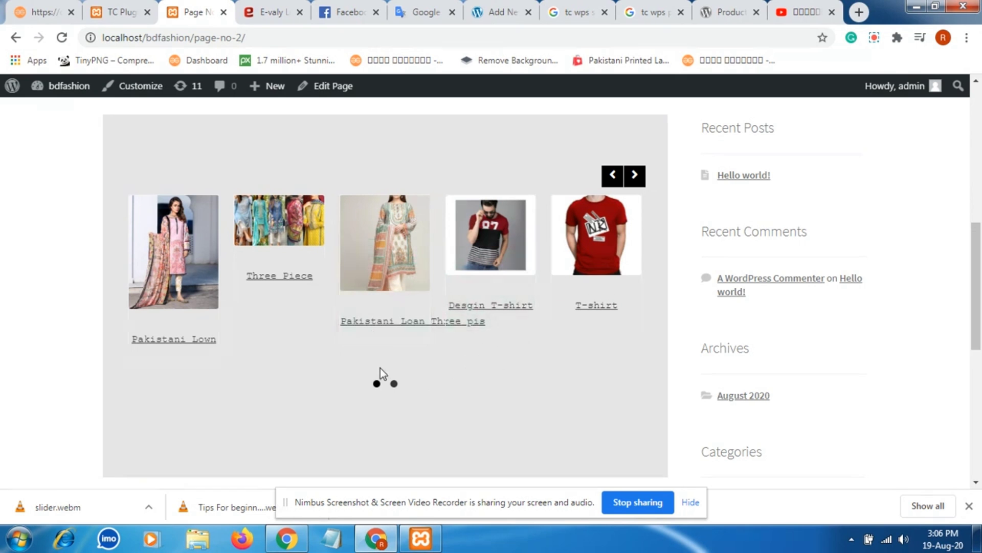
# In the carousel plugin settings, confirm Auto Play remains set to Yes
pyautogui.click(118, 12)
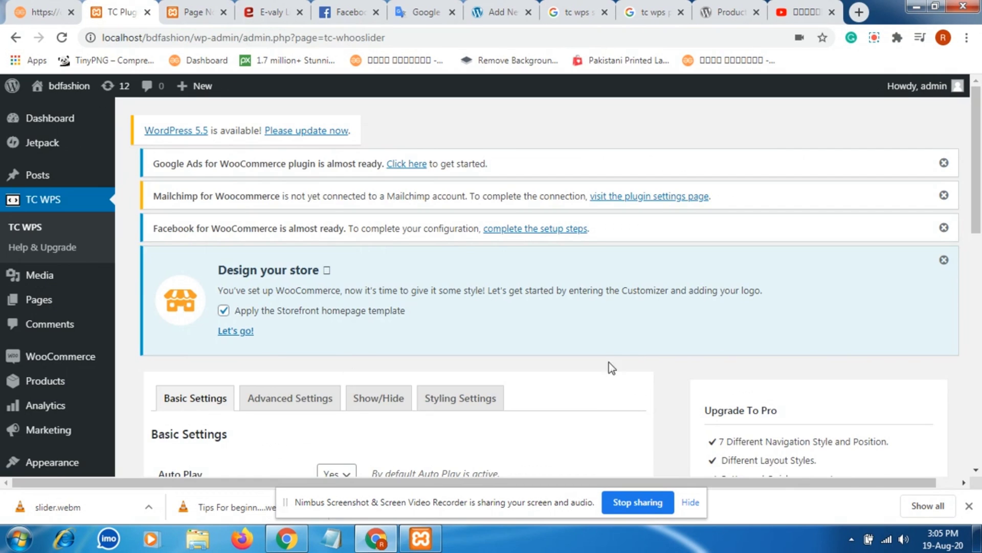
pyautogui.moveTo(976, 184); pyautogui.dragTo(979, 274)
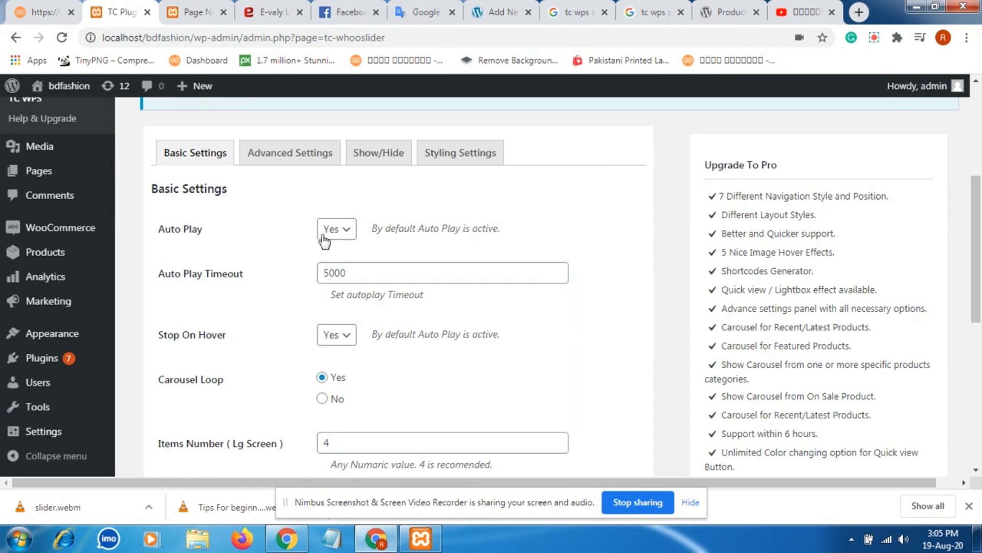
pyautogui.click(350, 236)
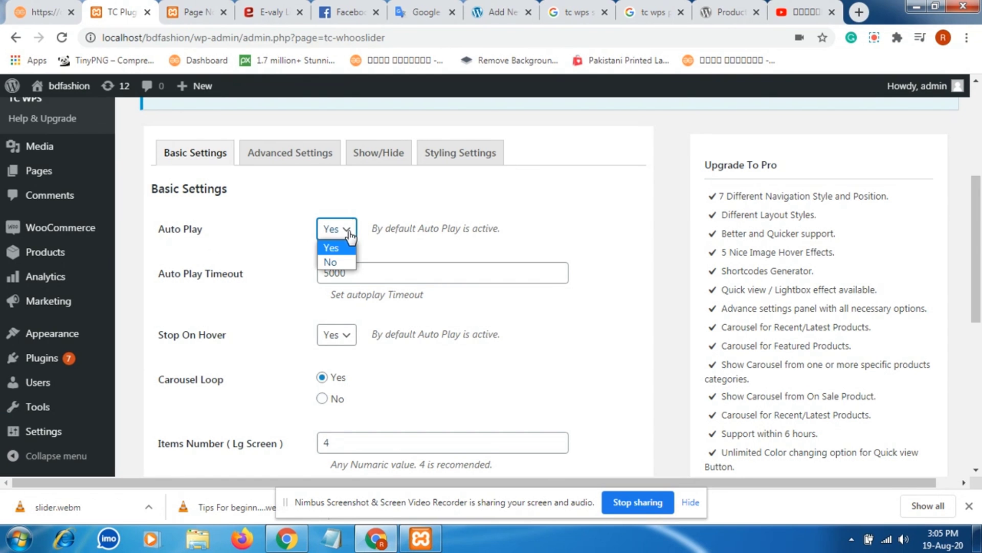
pyautogui.click(332, 246)
pyautogui.click(188, 10)
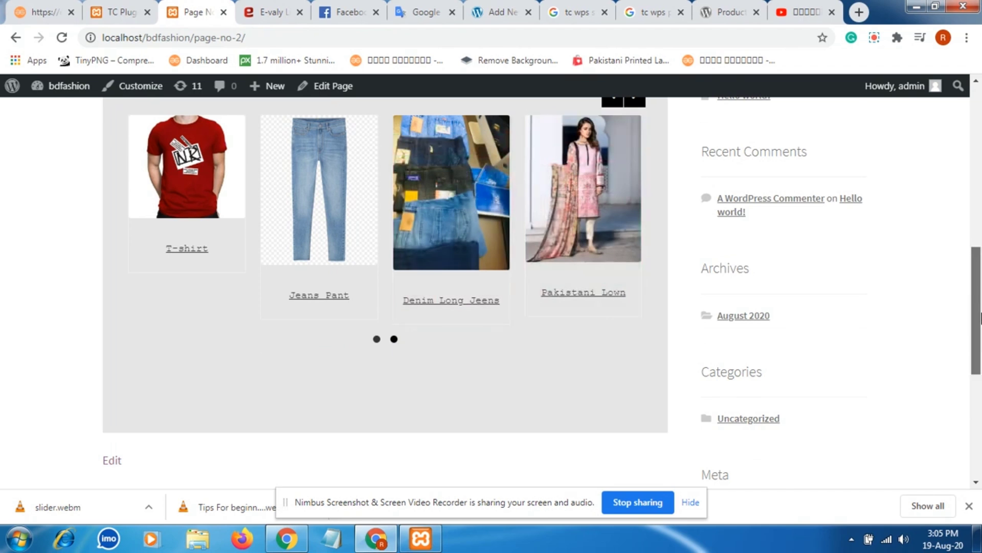
pyautogui.scroll(2, 975, 286)
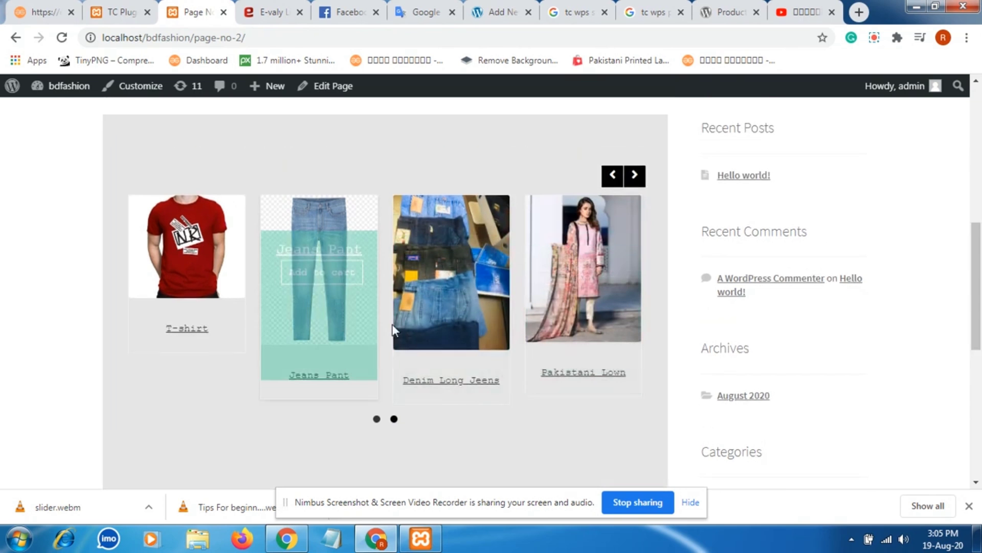
# Recheck Auto Play Yes, the 5000 timeout and Stop On Hover Yes in Basic Settings
pyautogui.click(112, 9)
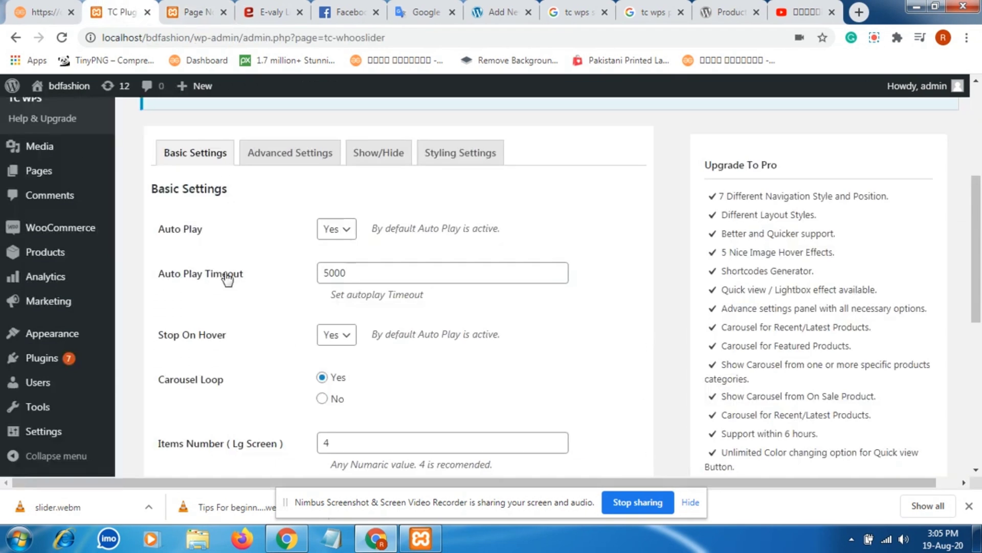
pyautogui.click(345, 231)
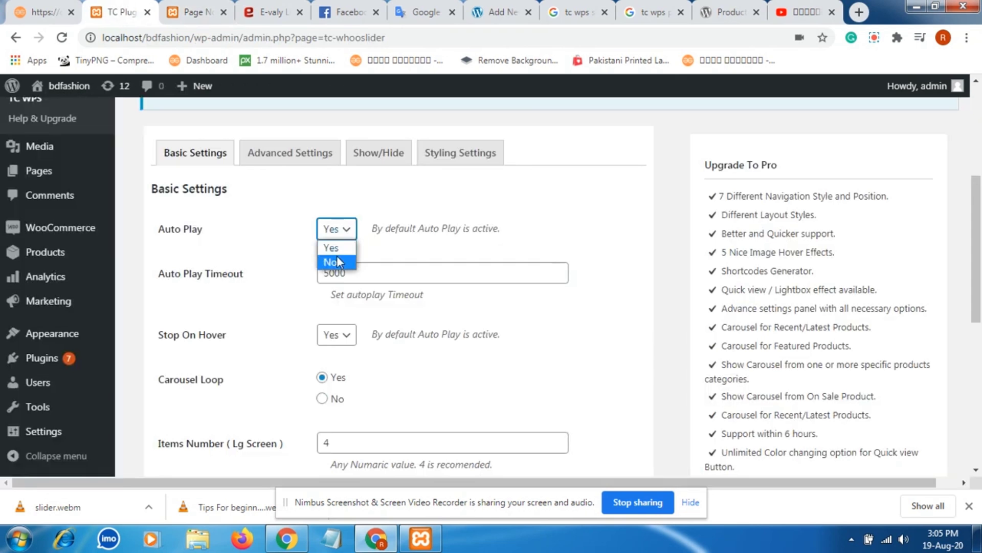
pyautogui.click(337, 250)
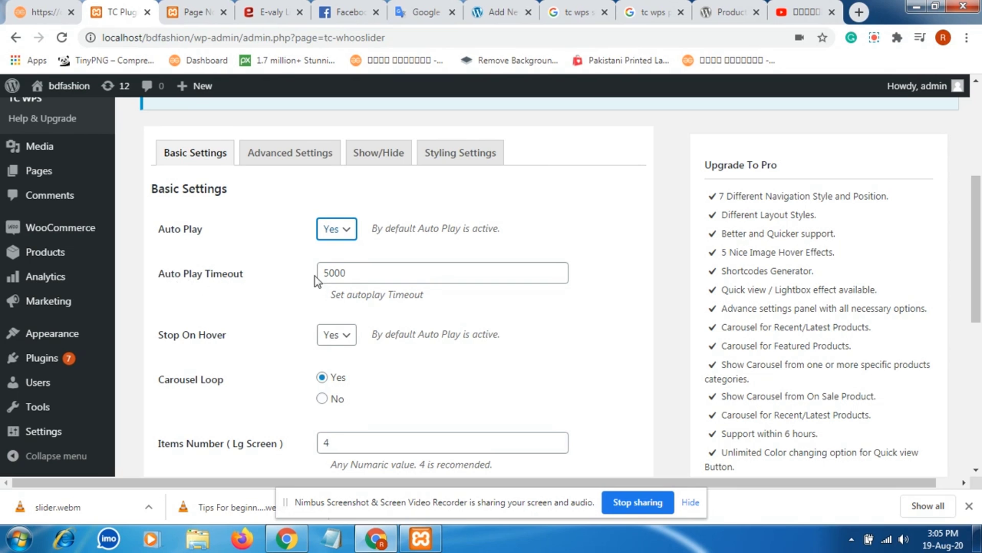
pyautogui.click(368, 276)
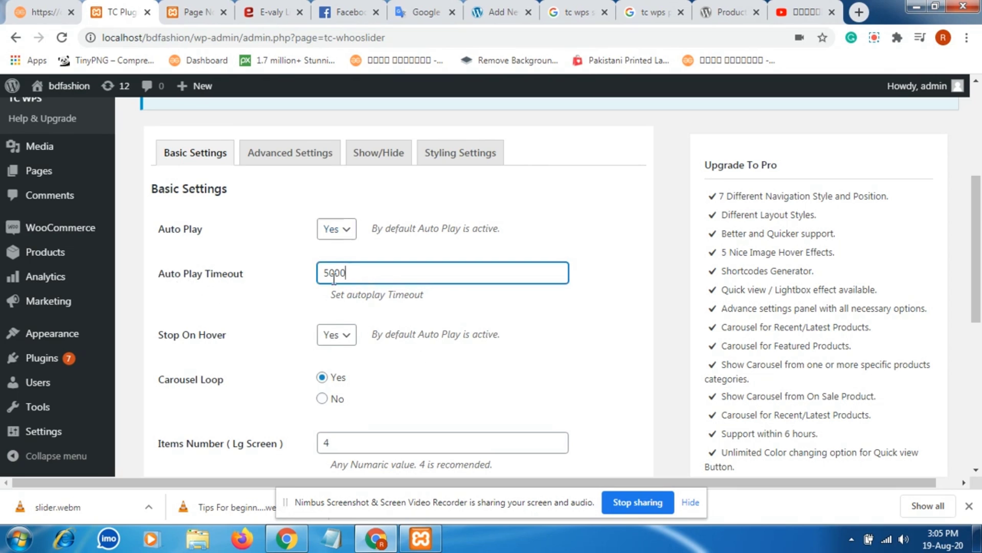
pyautogui.click(351, 339)
pyautogui.click(344, 350)
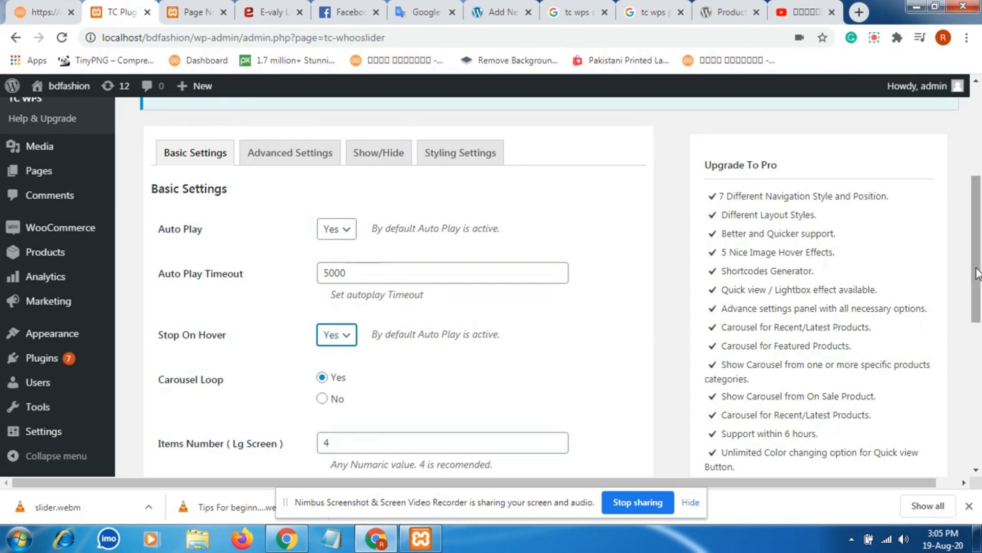
pyautogui.moveTo(973, 273); pyautogui.dragTo(976, 320)
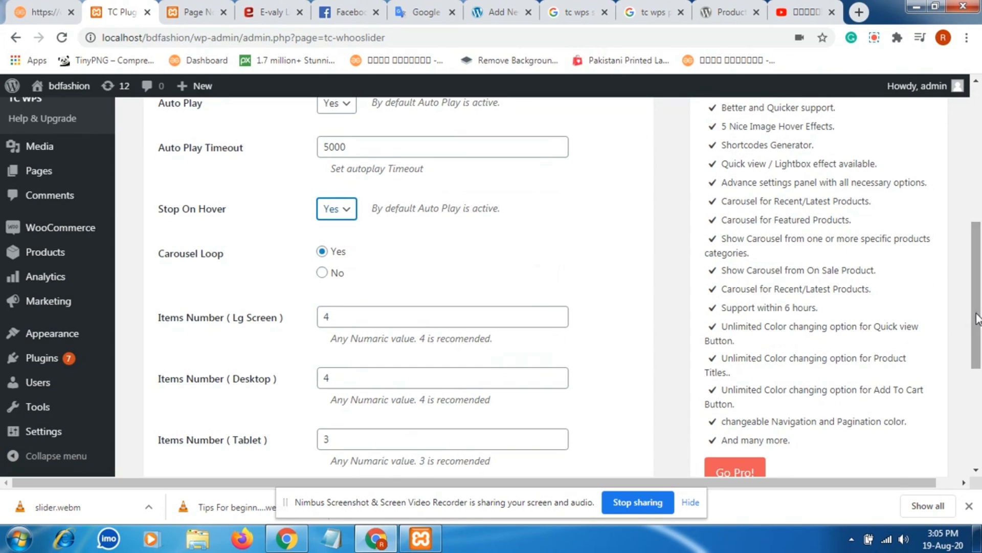
# Set Items Number for Lg Screen and Desktop to 5 and save the settings
pyautogui.click(370, 322)
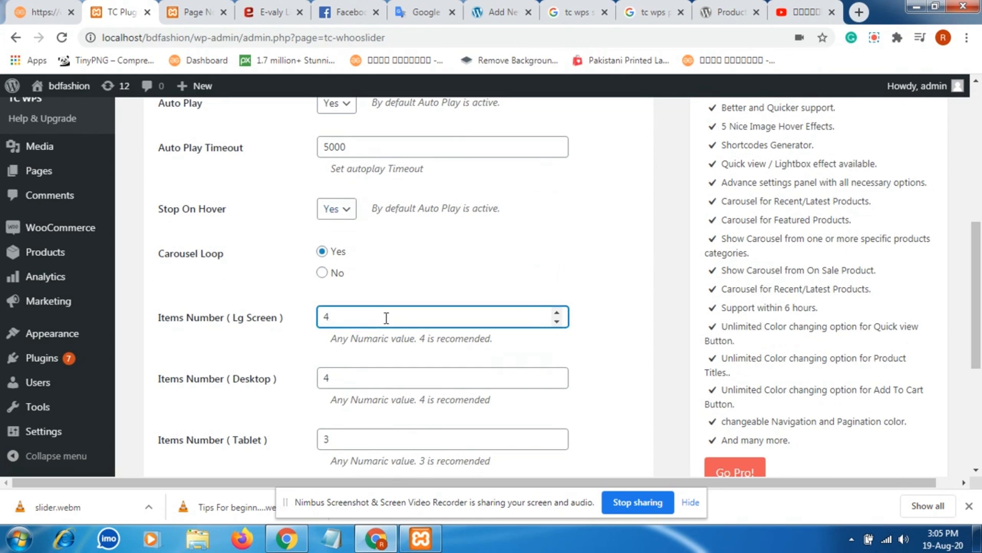
pyautogui.click(557, 313)
pyautogui.click(557, 313)
pyautogui.click(194, 11)
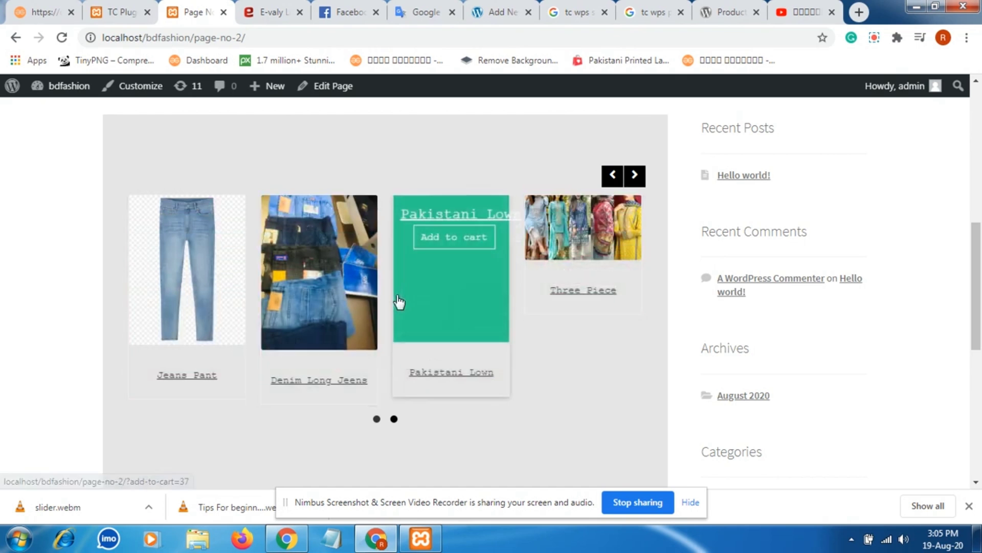
pyautogui.click(121, 10)
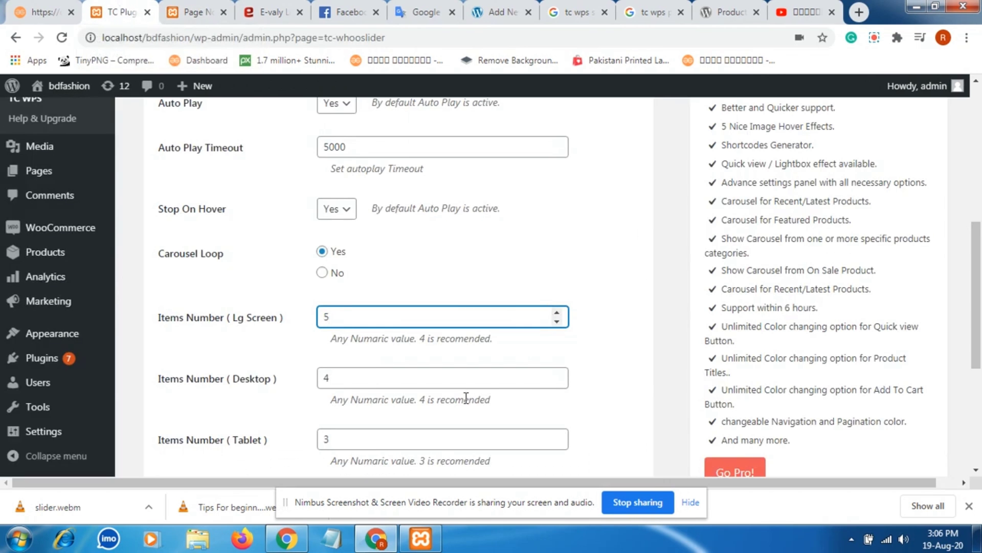
pyautogui.click(557, 374)
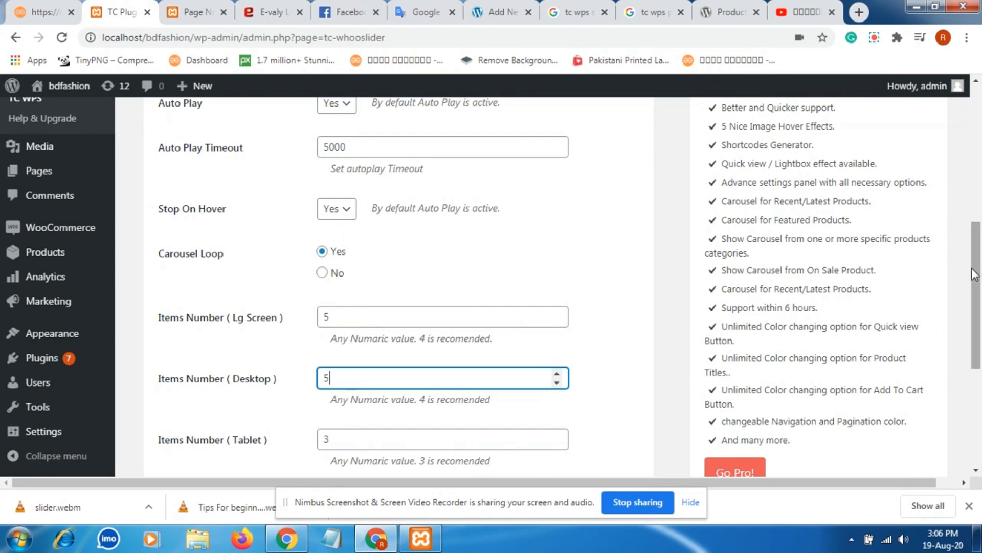
pyautogui.scroll(-3, 977, 277)
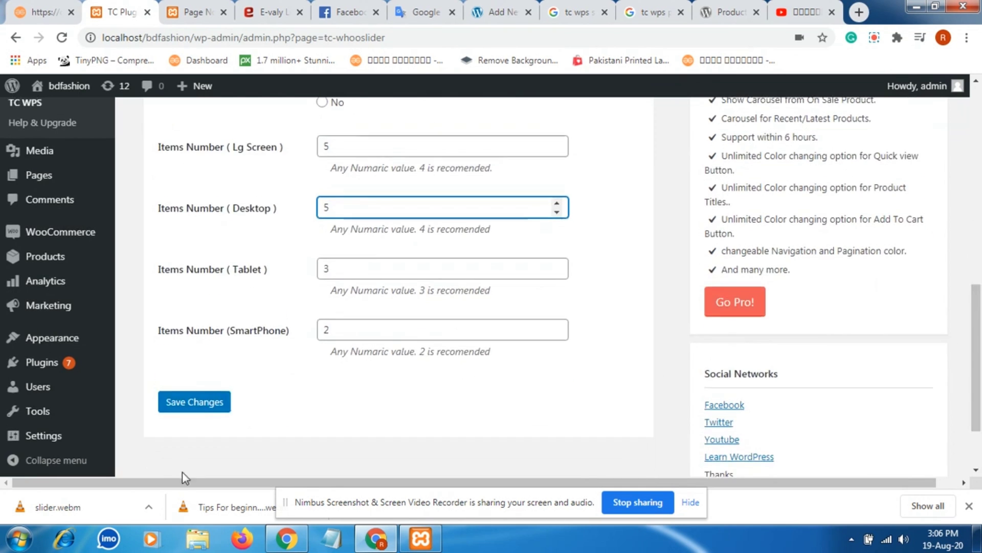
pyautogui.click(211, 399)
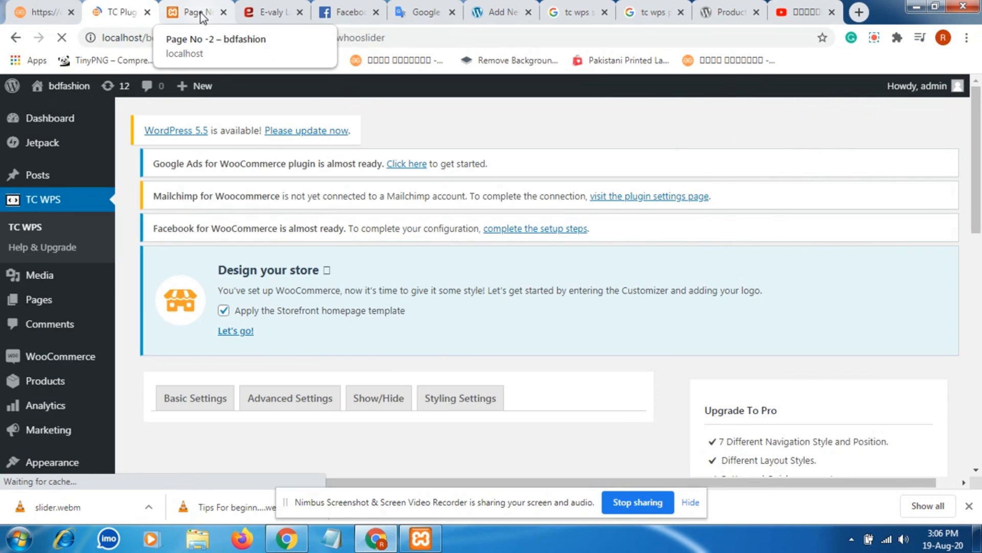
# Reload Page No -2 and verify the carousel now shows five products per slide
pyautogui.click(201, 15)
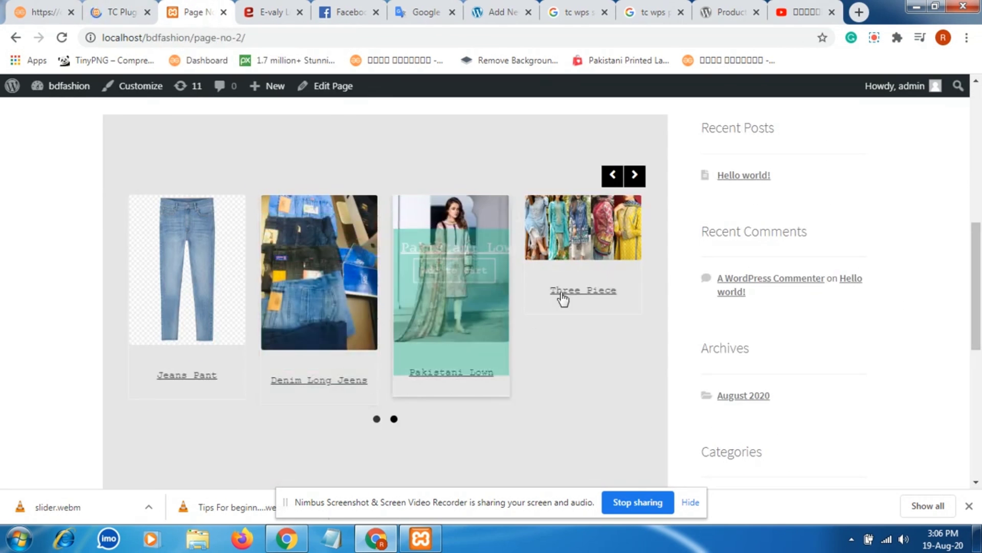
pyautogui.click(61, 37)
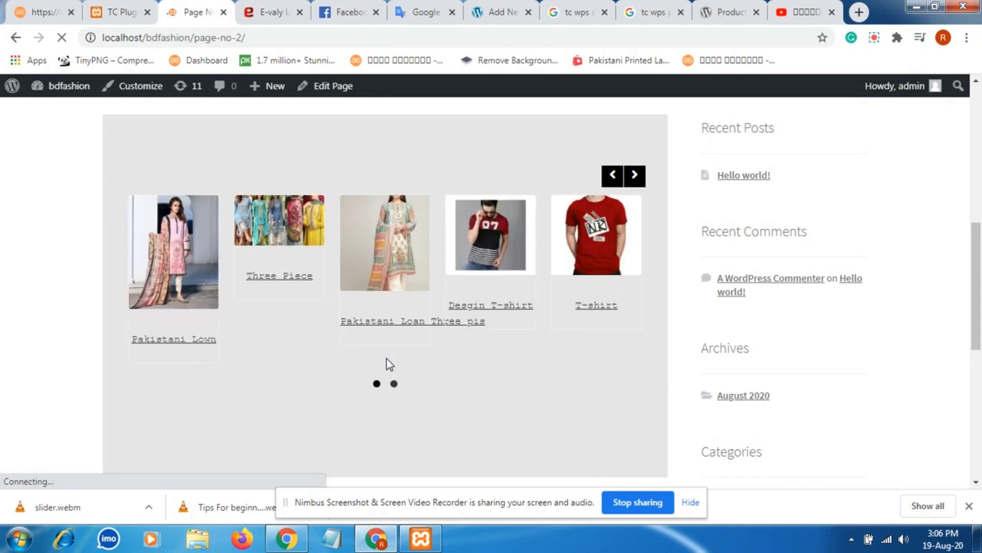
pyautogui.moveTo(176, 263)
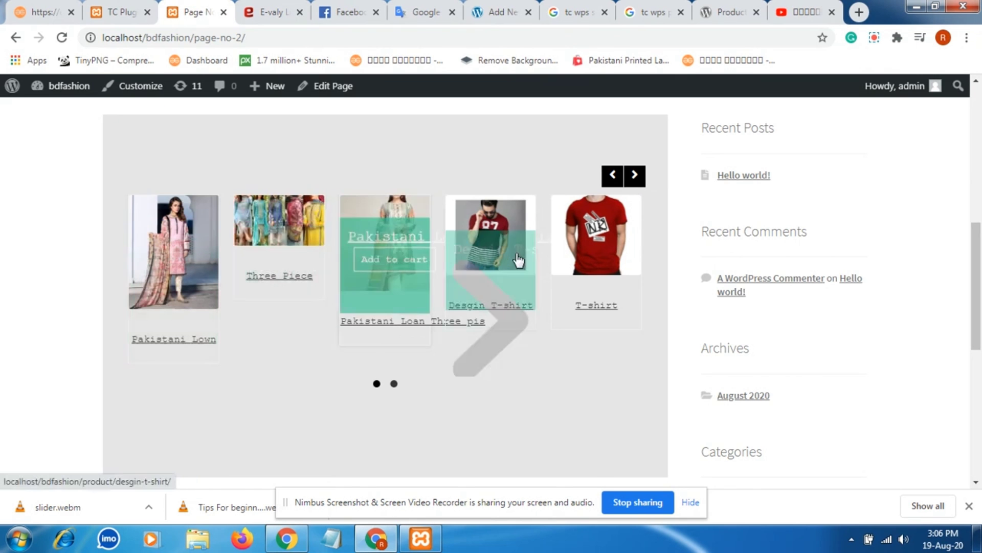
pyautogui.moveTo(481, 285)
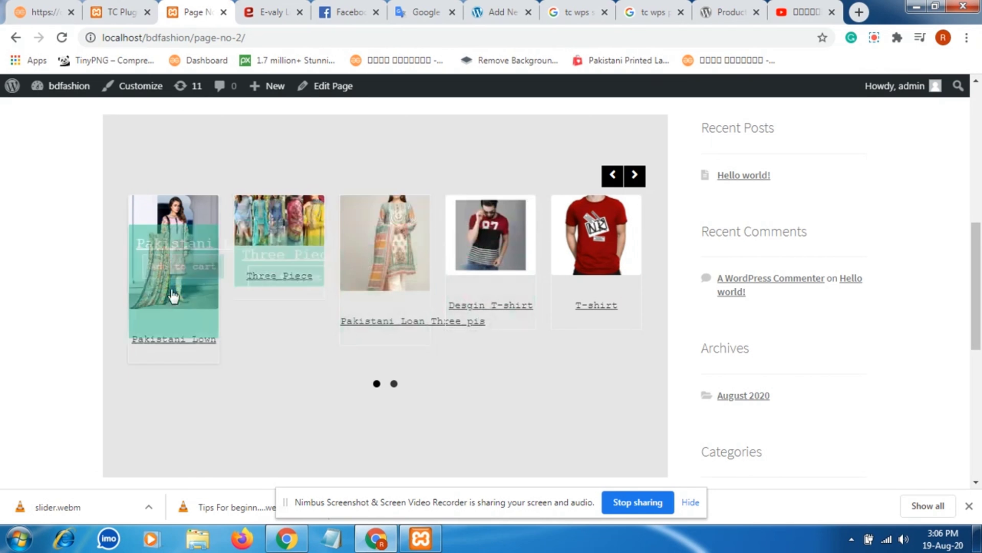
pyautogui.moveTo(493, 301)
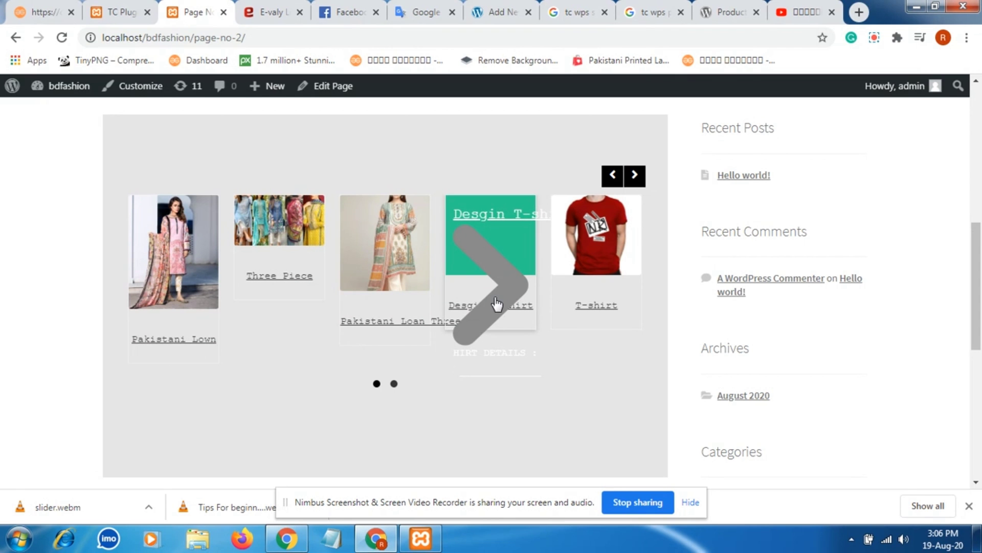
pyautogui.moveTo(597, 263)
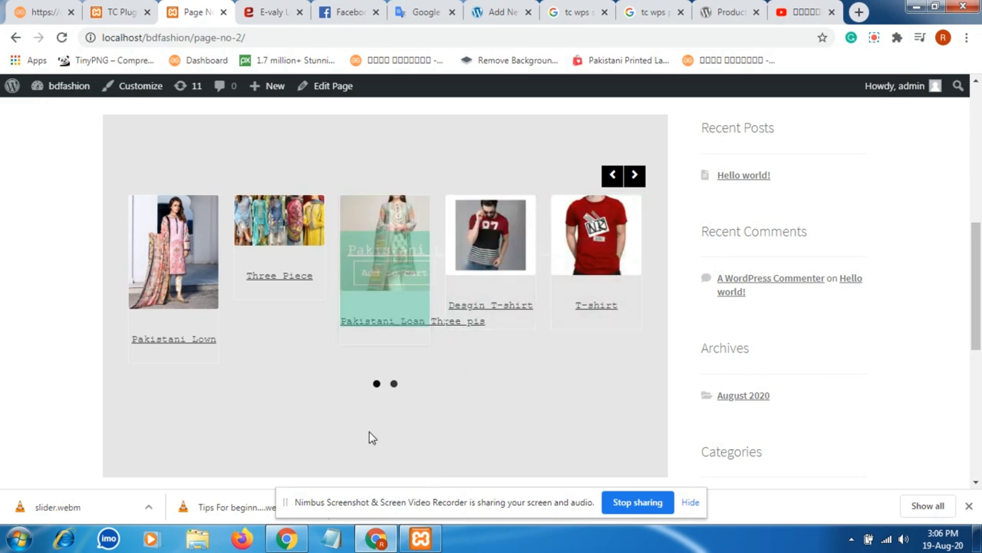
pyautogui.moveTo(518, 355)
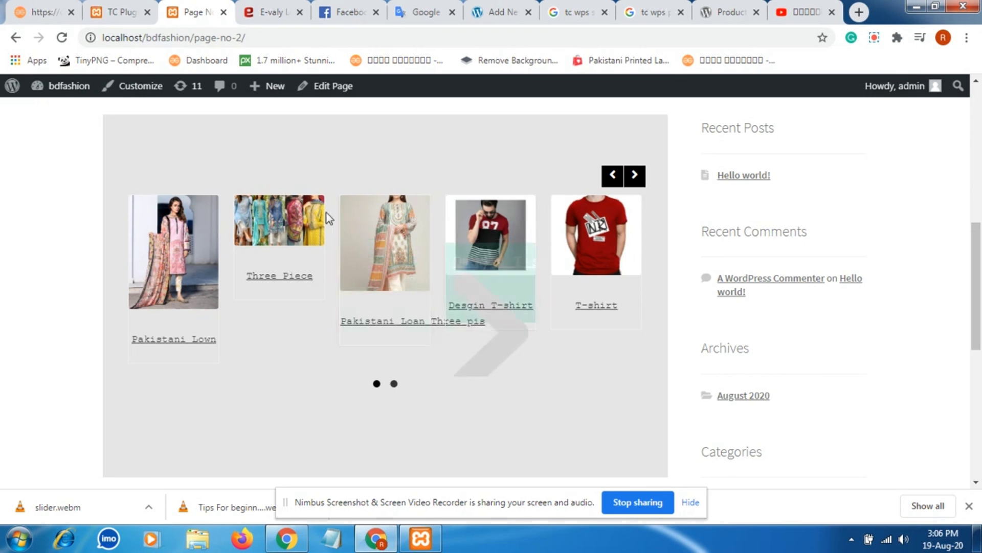
pyautogui.click(117, 9)
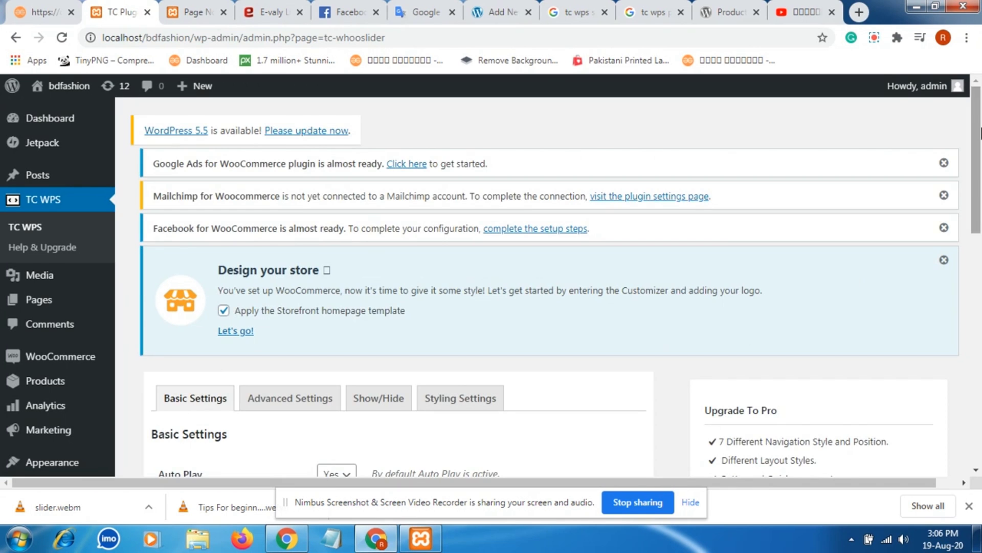
pyautogui.scroll(-1, 978, 157)
pyautogui.scroll(-2, 977, 156)
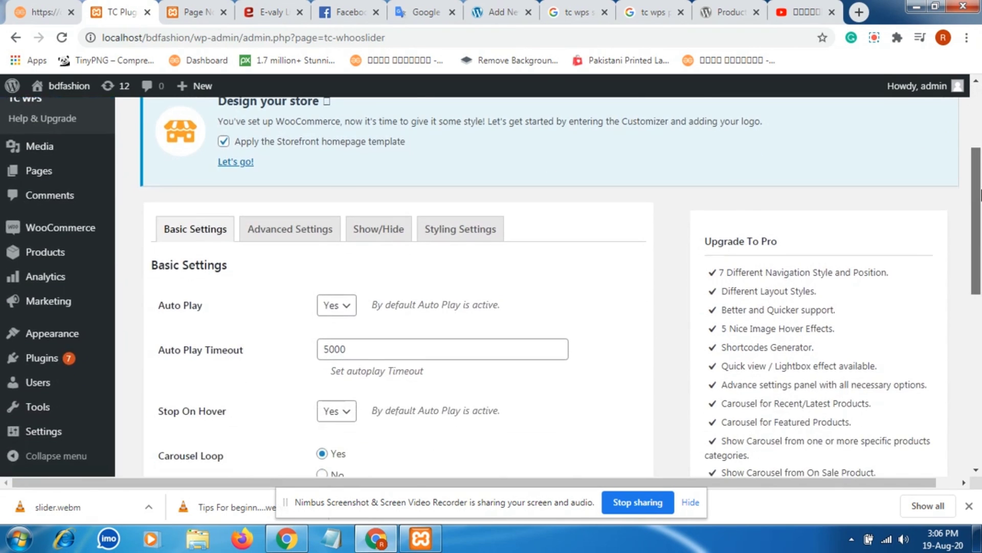
pyautogui.click(387, 235)
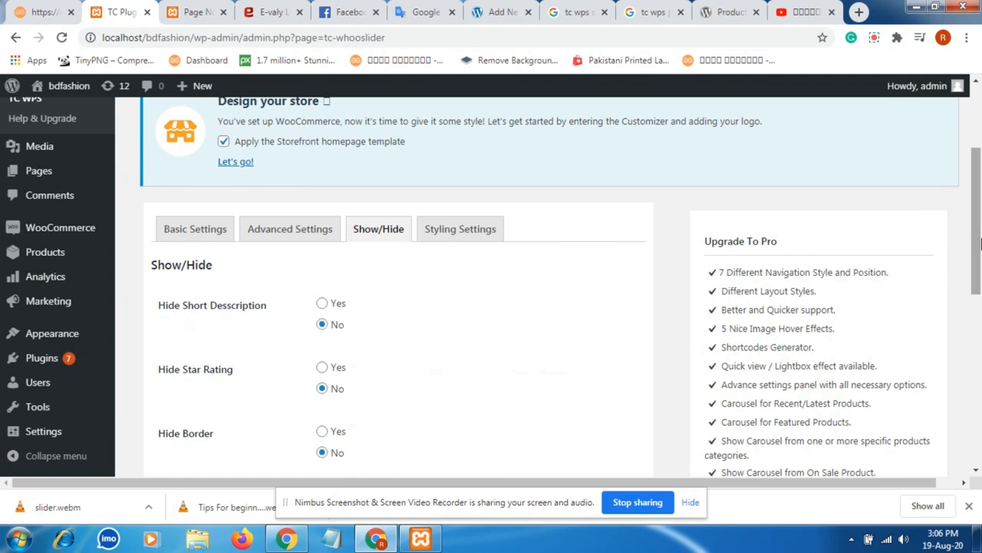
pyautogui.moveTo(980, 245); pyautogui.dragTo(969, 274)
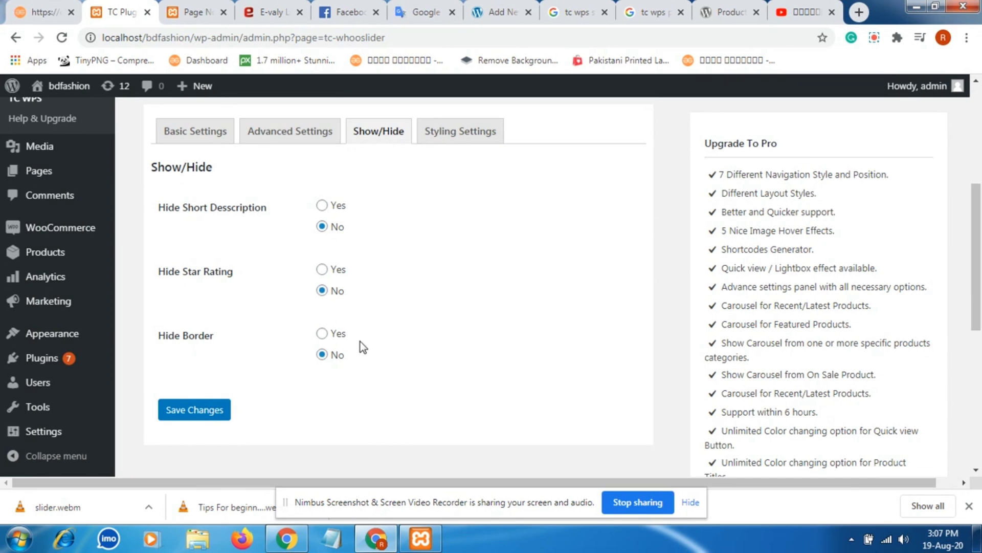
pyautogui.click(199, 6)
pyautogui.moveTo(176, 300)
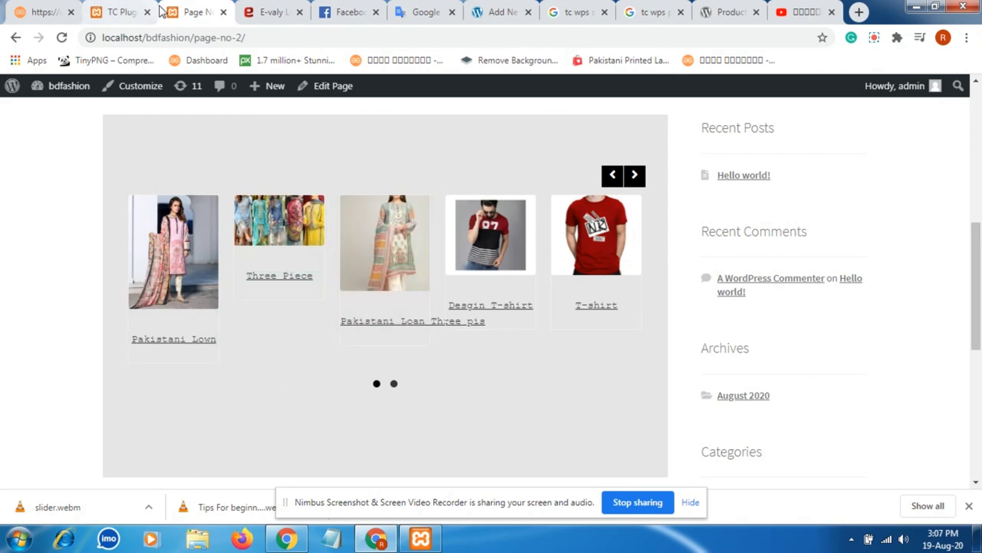
# Set Hide Border to Yes, save, and reload Page No -2 to view the carousel
pyautogui.click(131, 9)
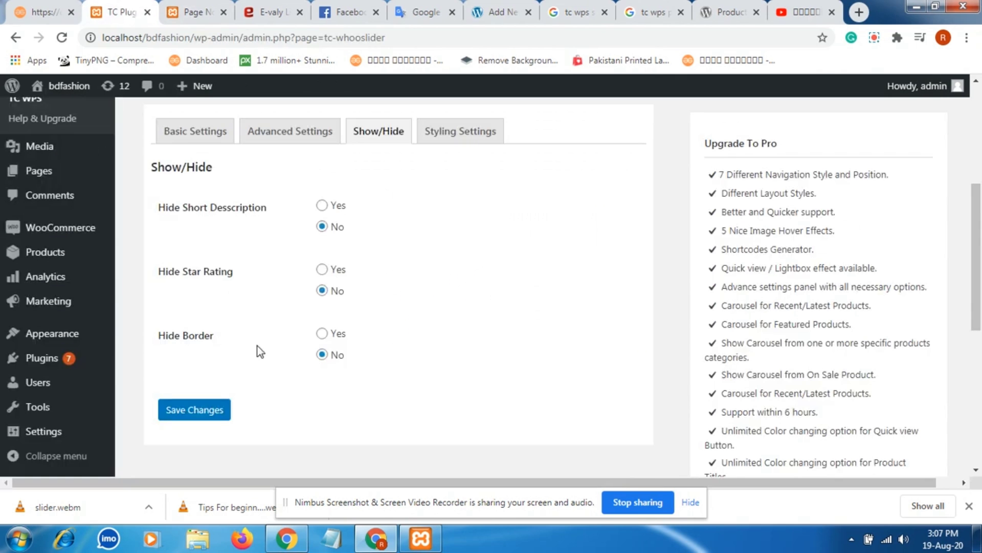
pyautogui.click(322, 334)
pyautogui.click(215, 411)
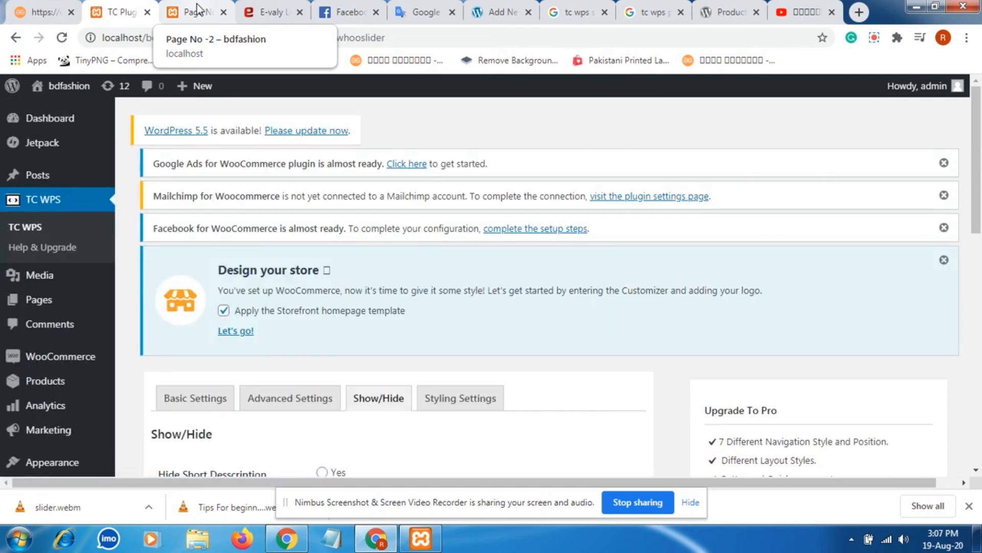
pyautogui.click(197, 10)
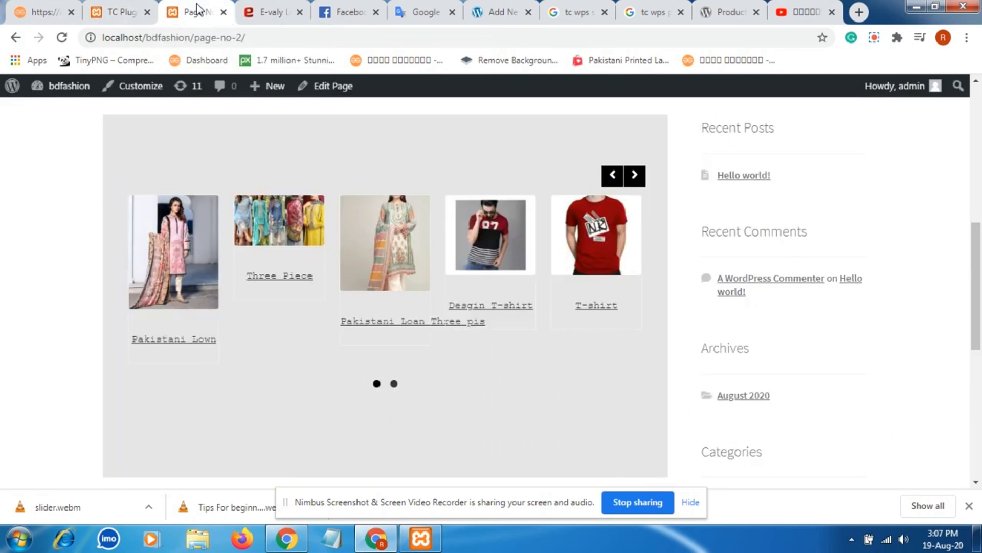
pyautogui.click(62, 38)
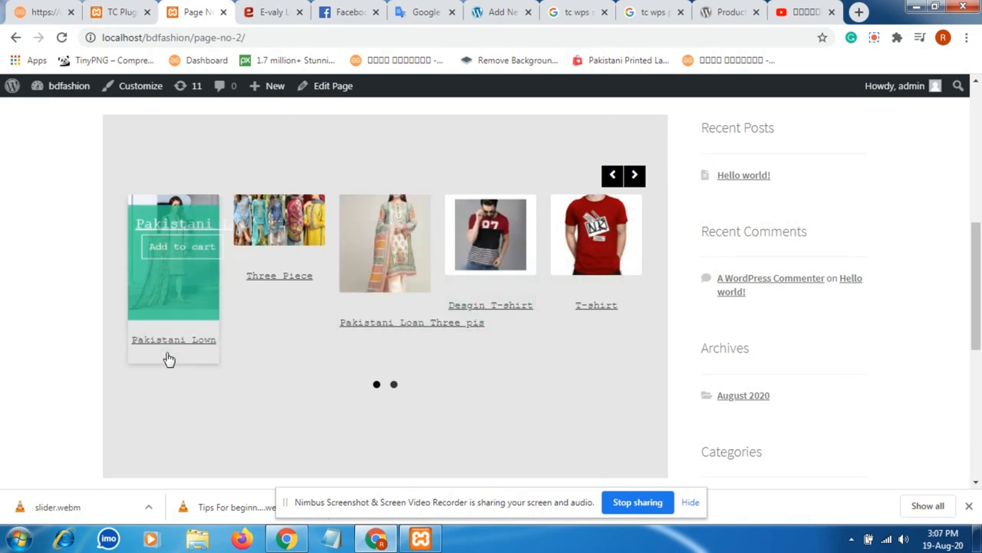
# Bring up the carousel's Styling Settings and glance back at the carousel page
pyautogui.click(117, 12)
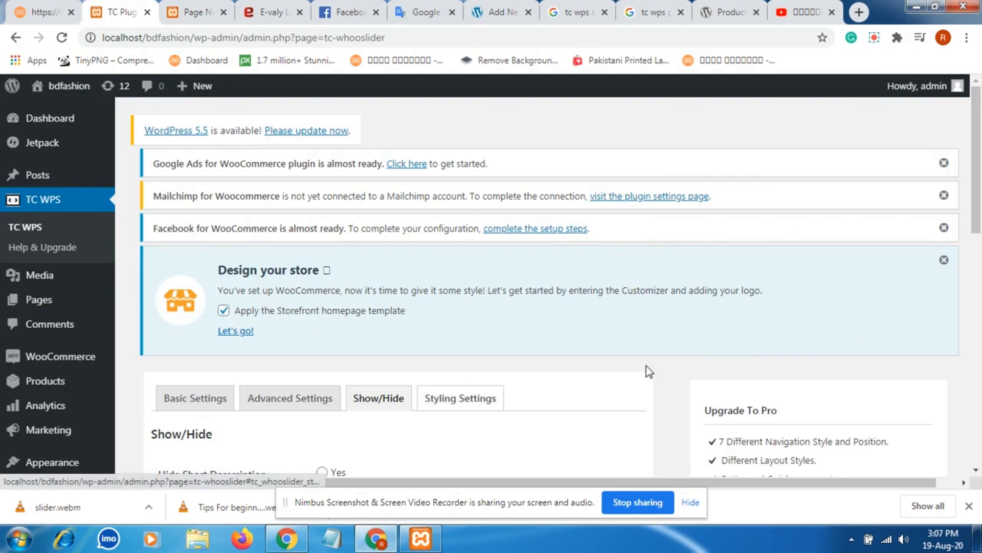
pyautogui.moveTo(976, 99); pyautogui.dragTo(977, 187)
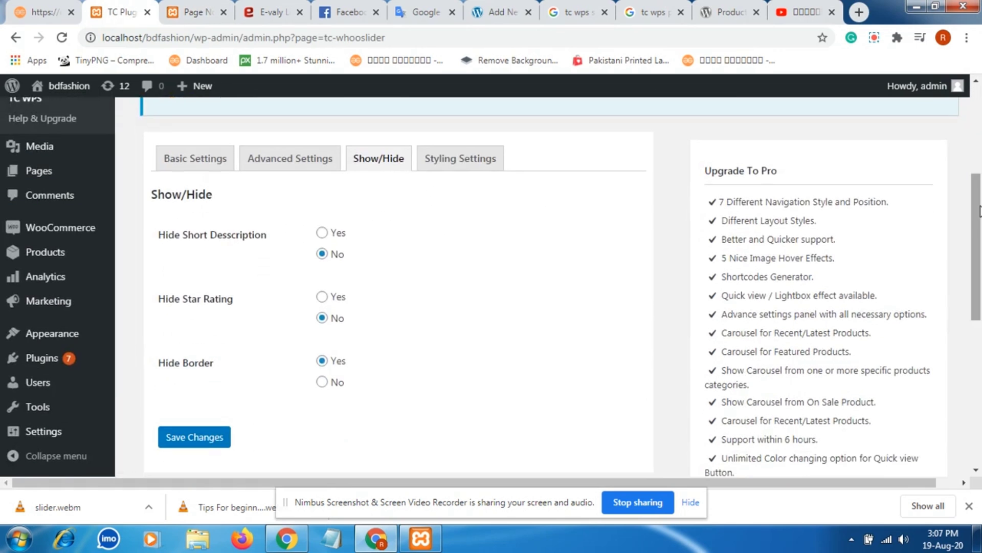
pyautogui.click(469, 159)
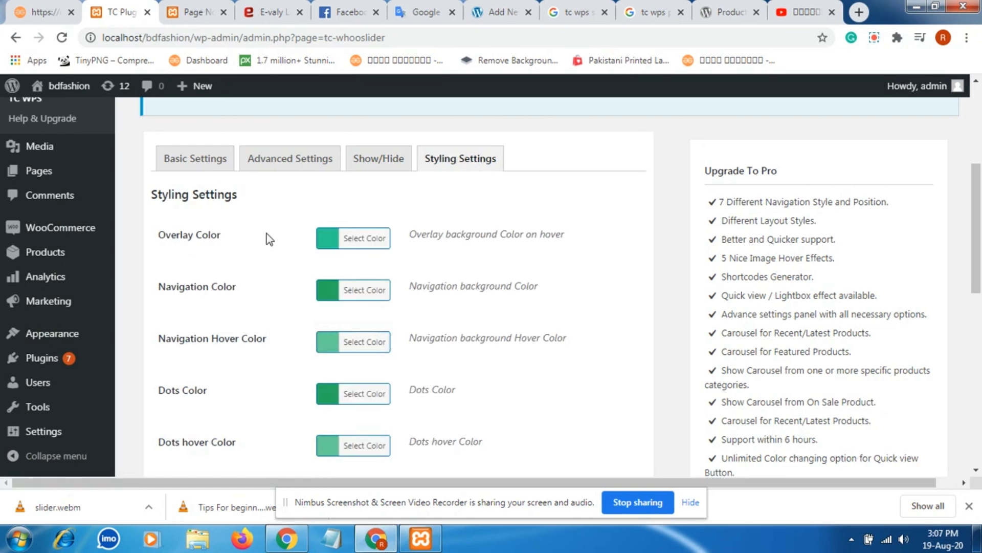
pyautogui.click(197, 10)
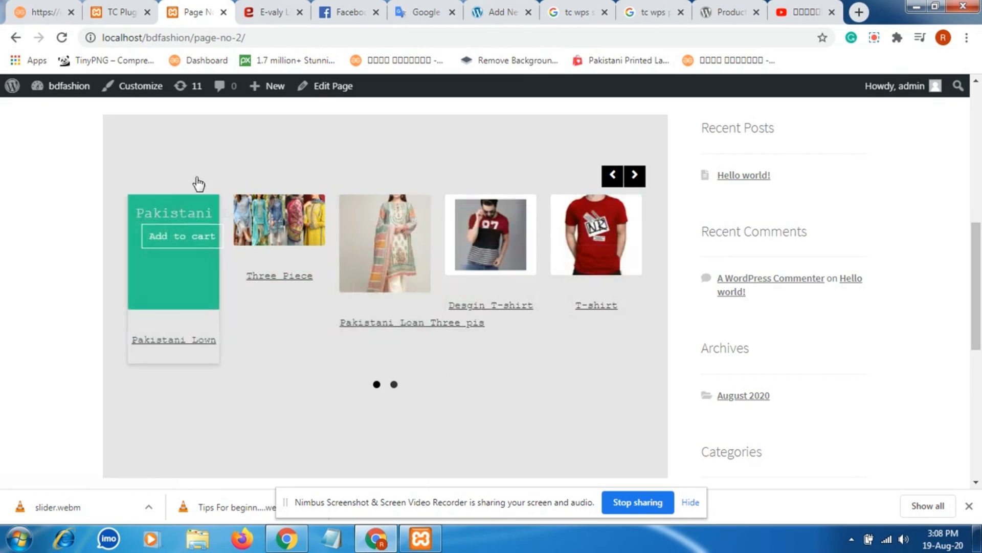
# Change the hover overlay colour to yellow #eeee22 and save the settings
pyautogui.click(123, 12)
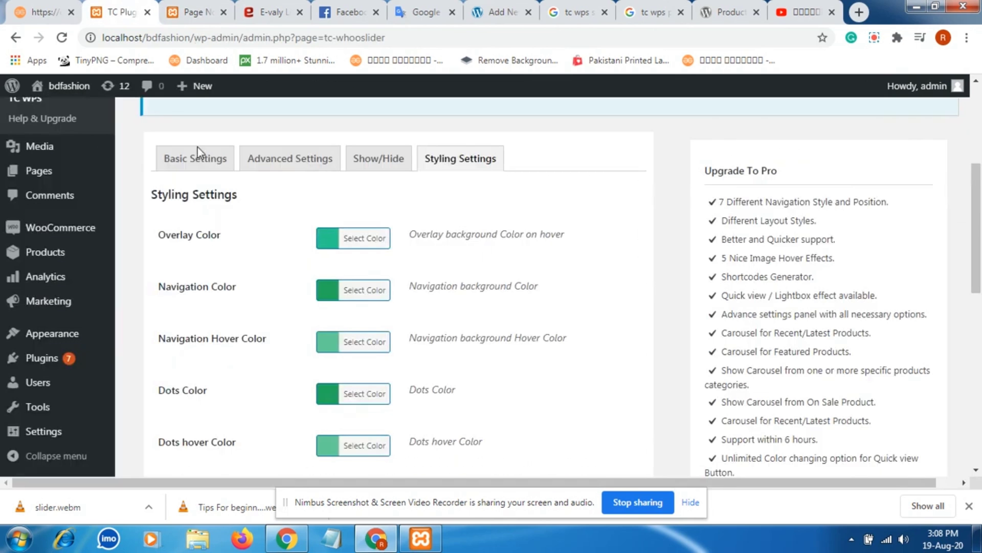
pyautogui.click(326, 236)
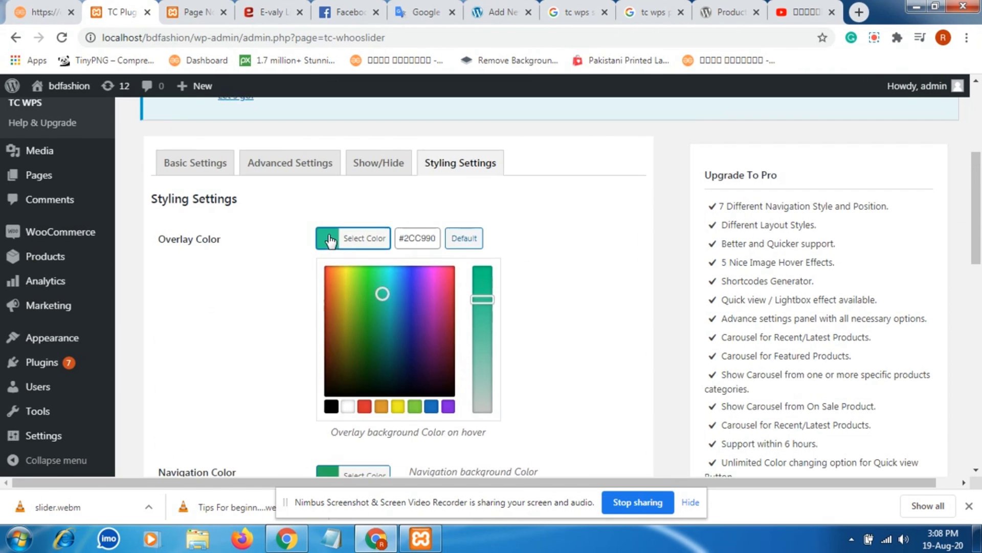
pyautogui.click(398, 407)
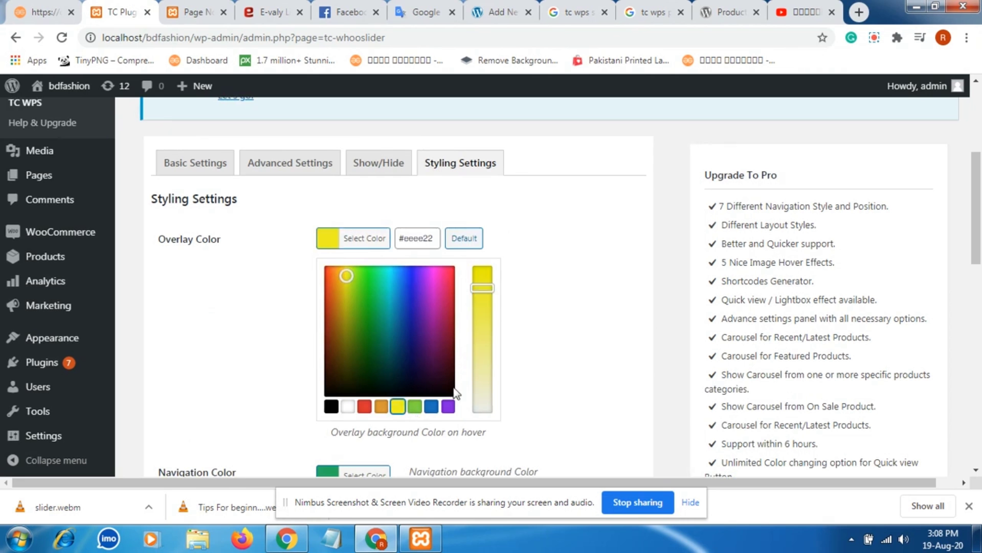
pyautogui.moveTo(976, 225); pyautogui.dragTo(980, 415)
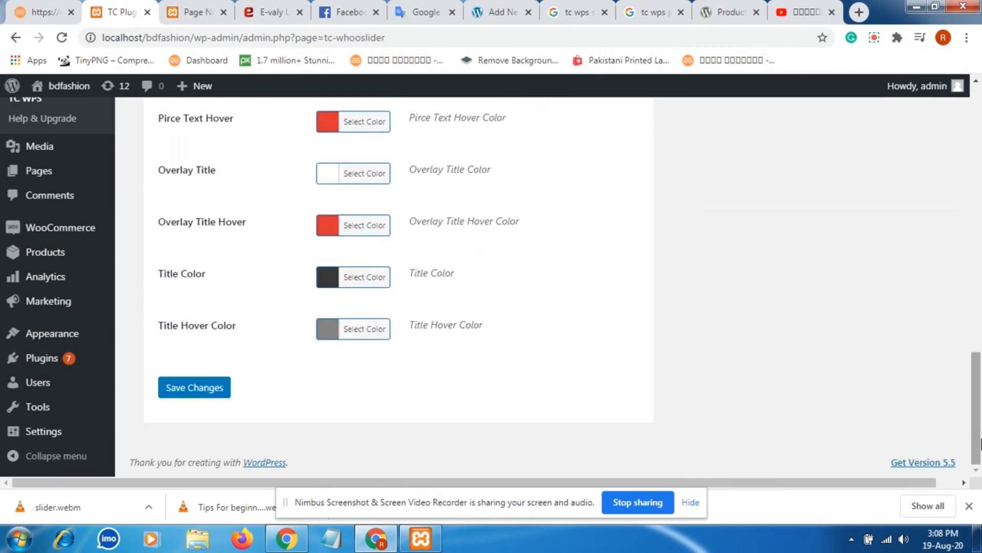
pyautogui.click(202, 390)
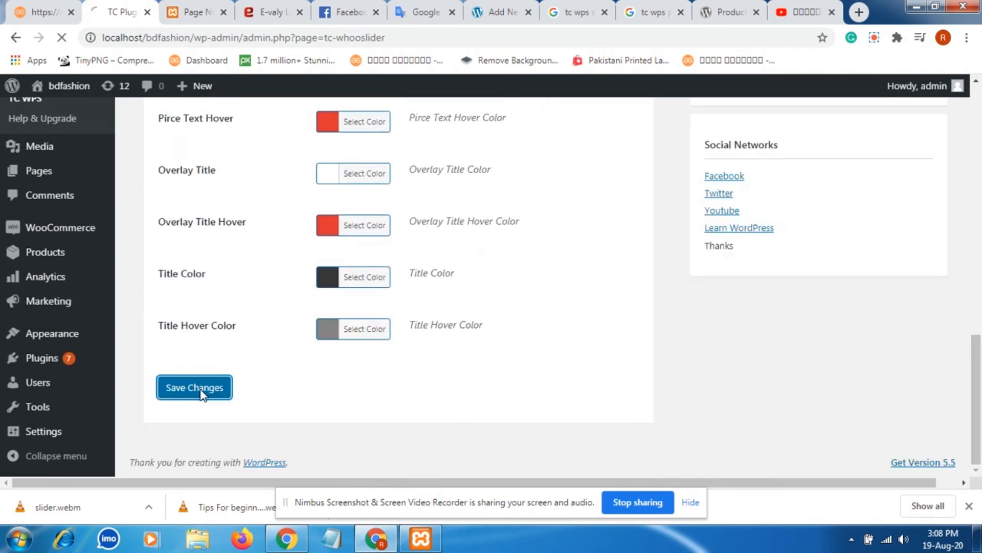
pyautogui.click(187, 16)
pyautogui.click(62, 38)
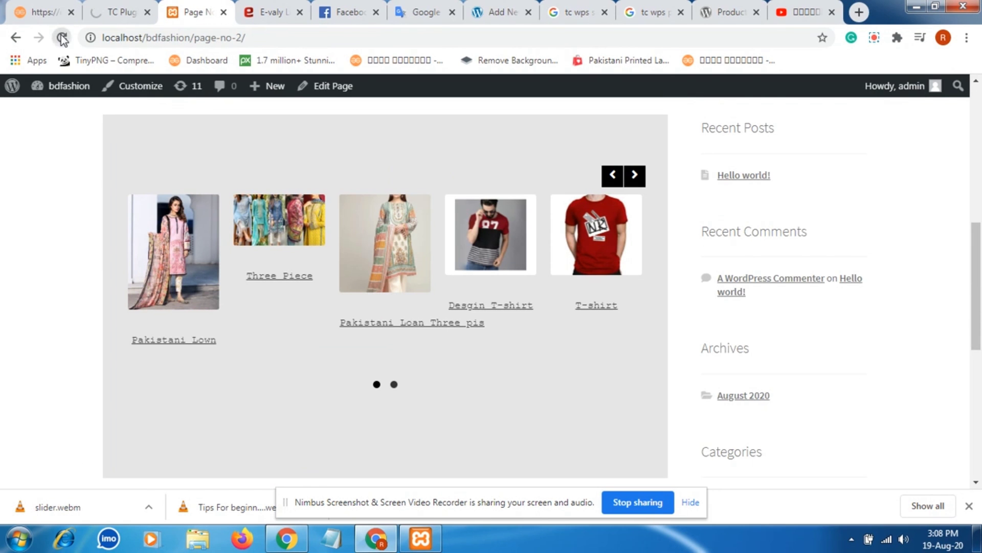
pyautogui.moveTo(184, 238)
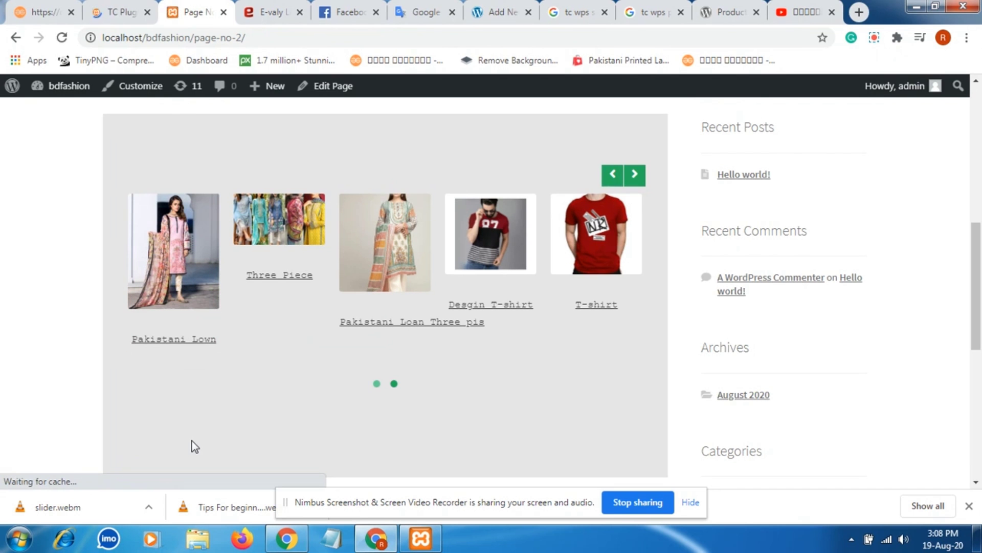
pyautogui.moveTo(158, 194)
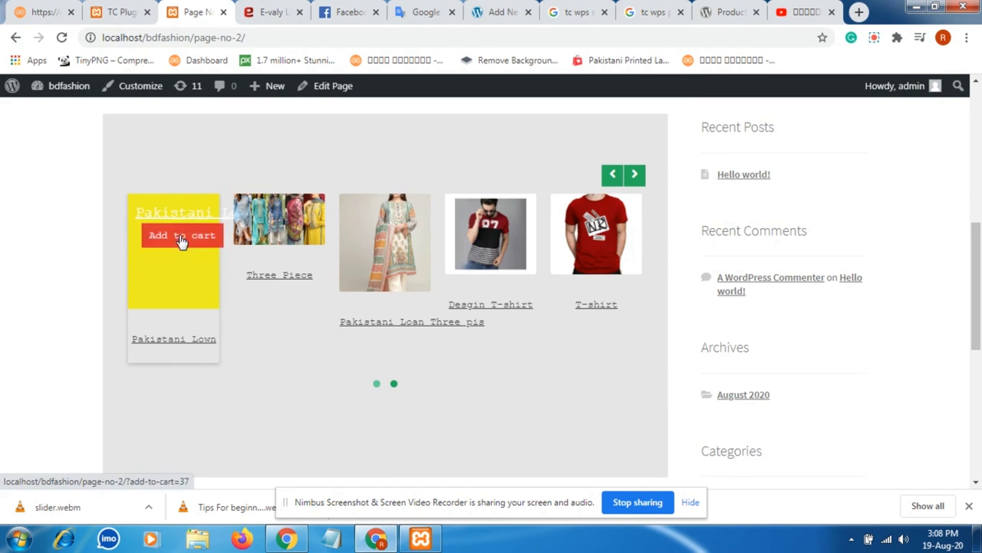
pyautogui.moveTo(281, 256)
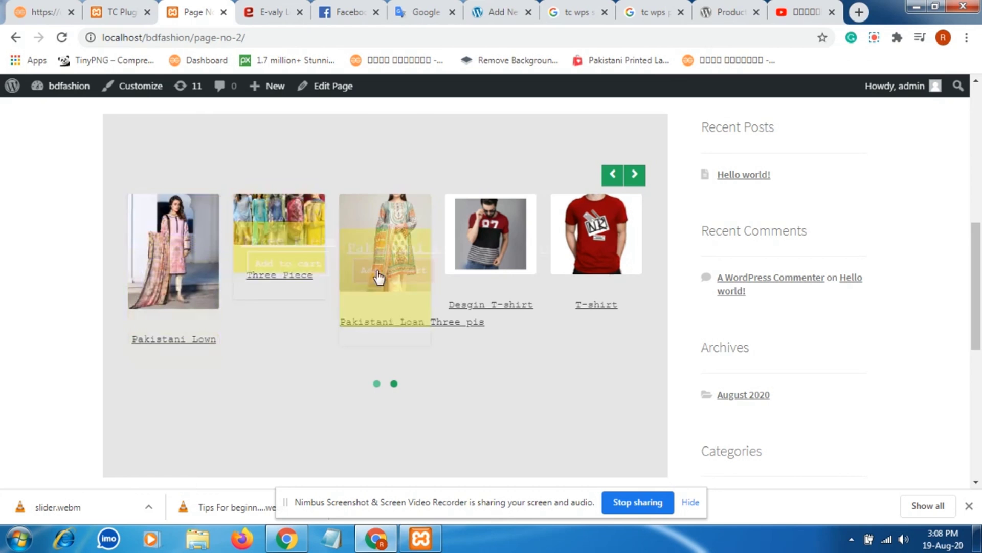
pyautogui.moveTo(445, 278)
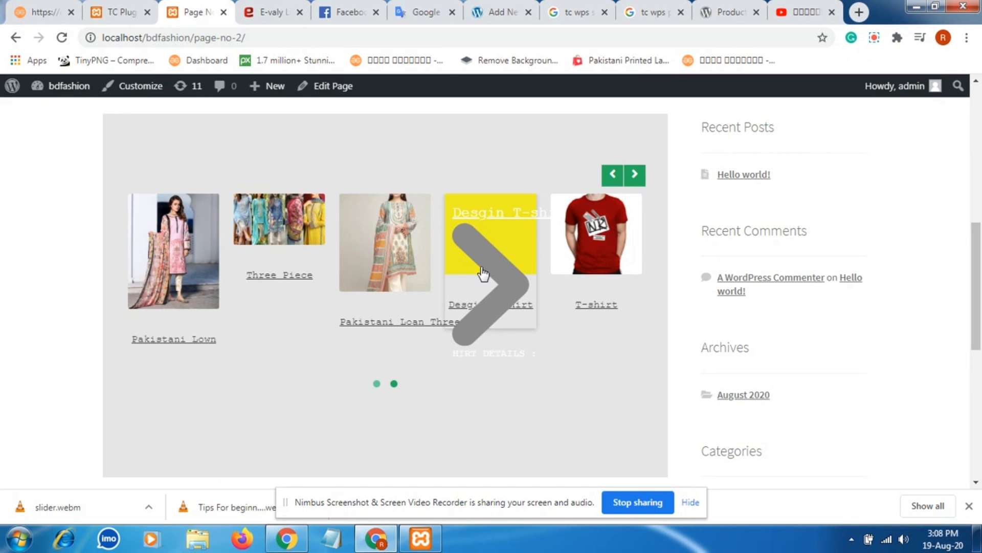
pyautogui.moveTo(584, 259)
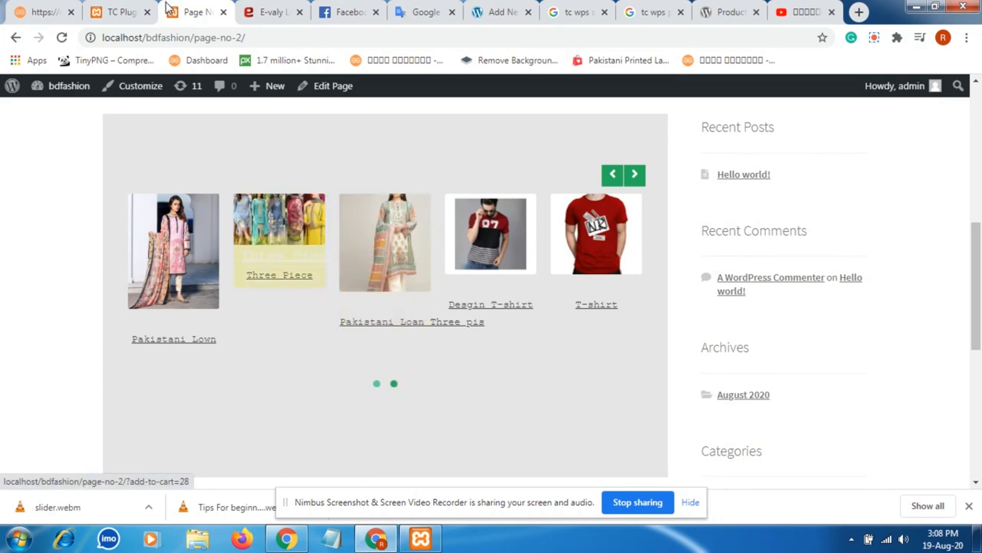
pyautogui.click(136, 12)
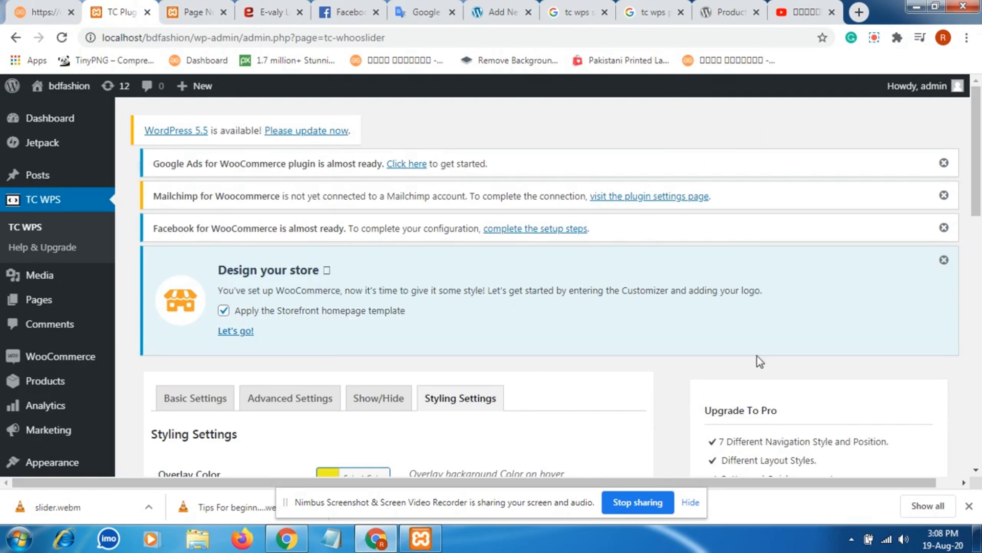
# Show Advanced Settings and check Auto Height stays No and Navigation stays Yes
pyautogui.scroll(-3, 977, 235)
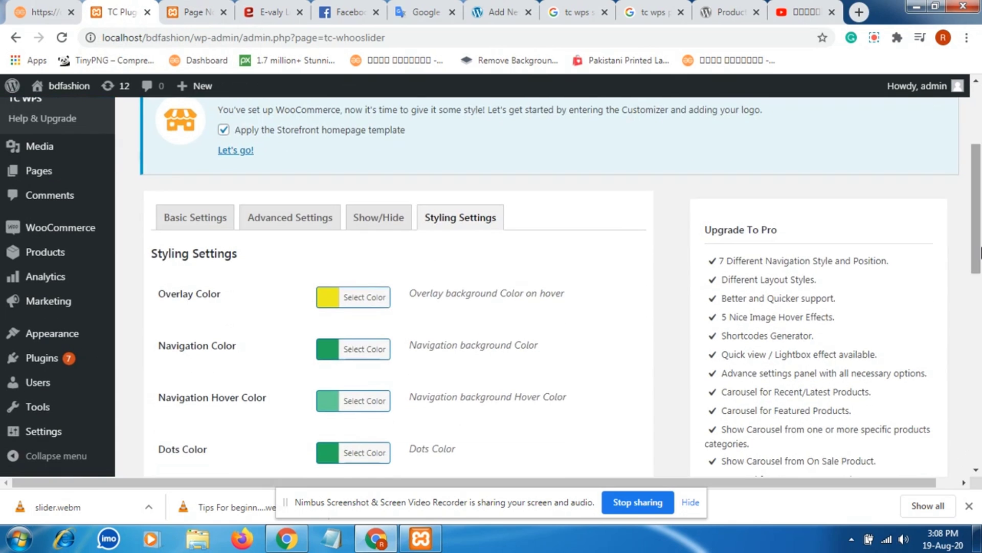
pyautogui.click(296, 226)
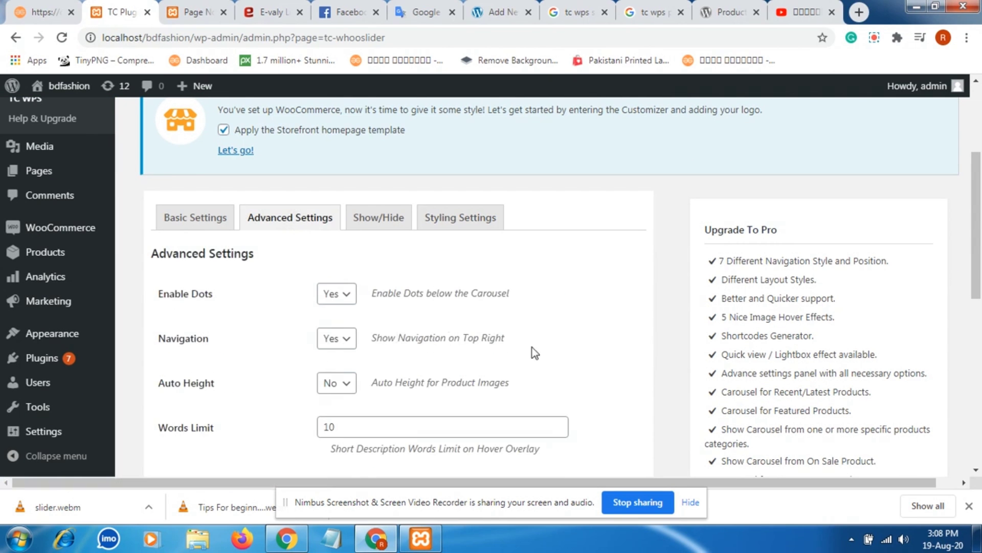
pyautogui.moveTo(980, 213); pyautogui.dragTo(980, 246)
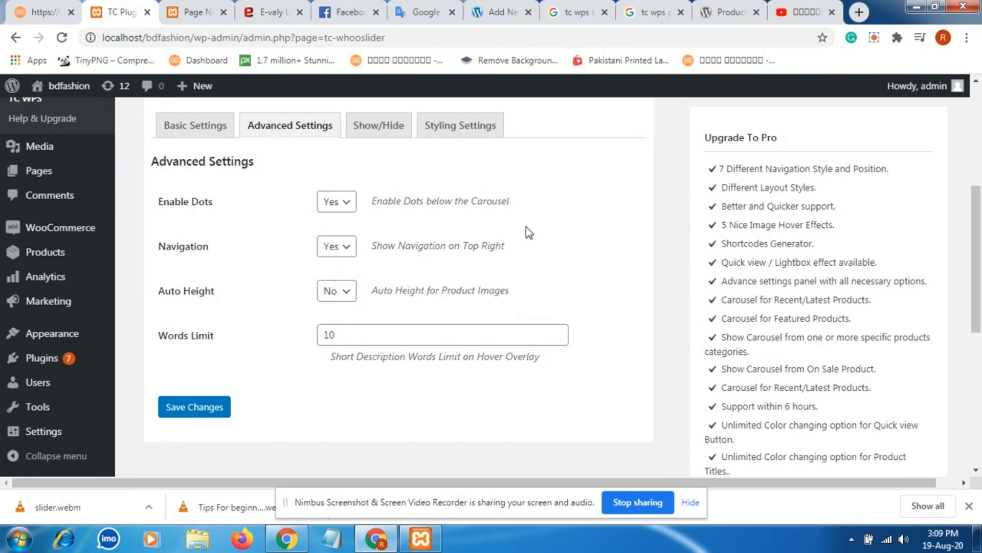
pyautogui.click(350, 290)
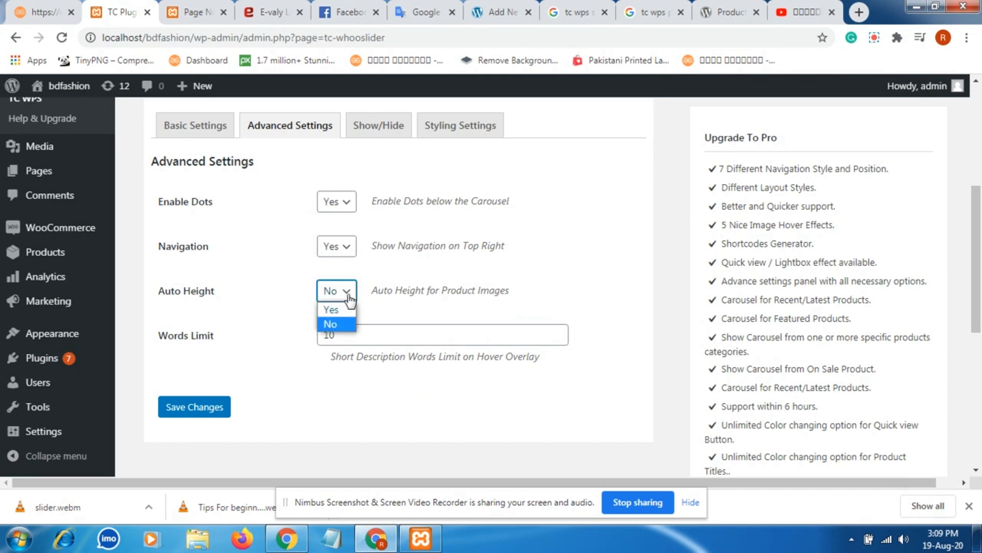
pyautogui.click(400, 269)
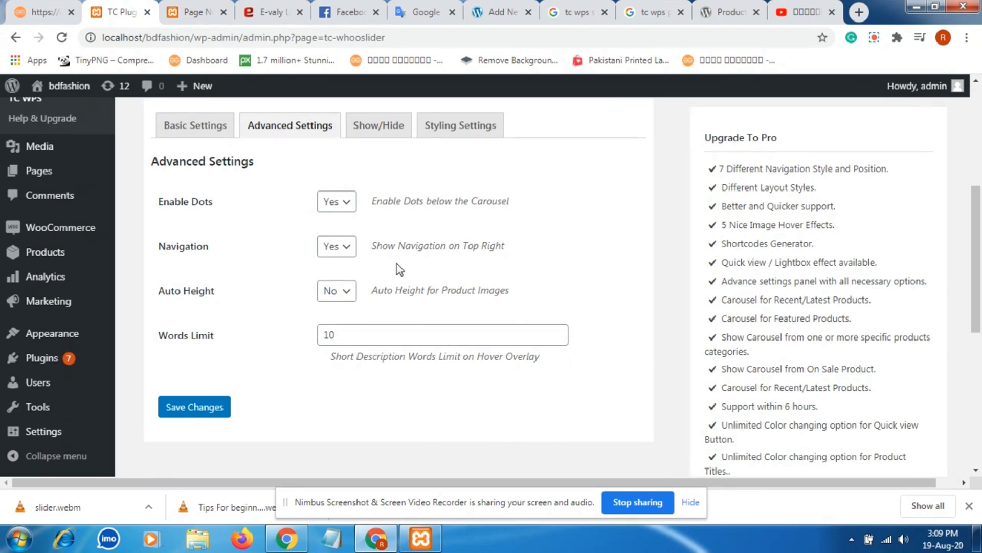
pyautogui.click(351, 251)
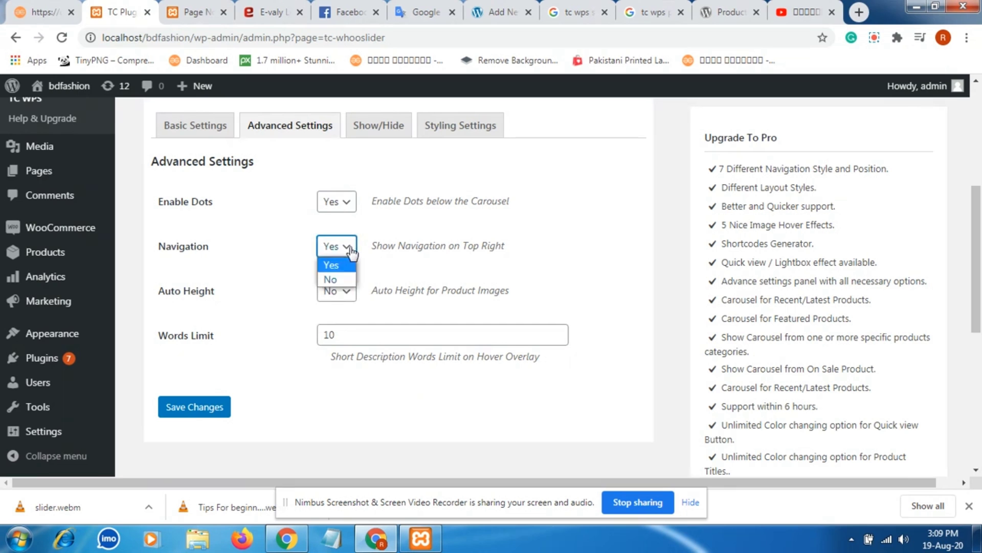
pyautogui.click(351, 251)
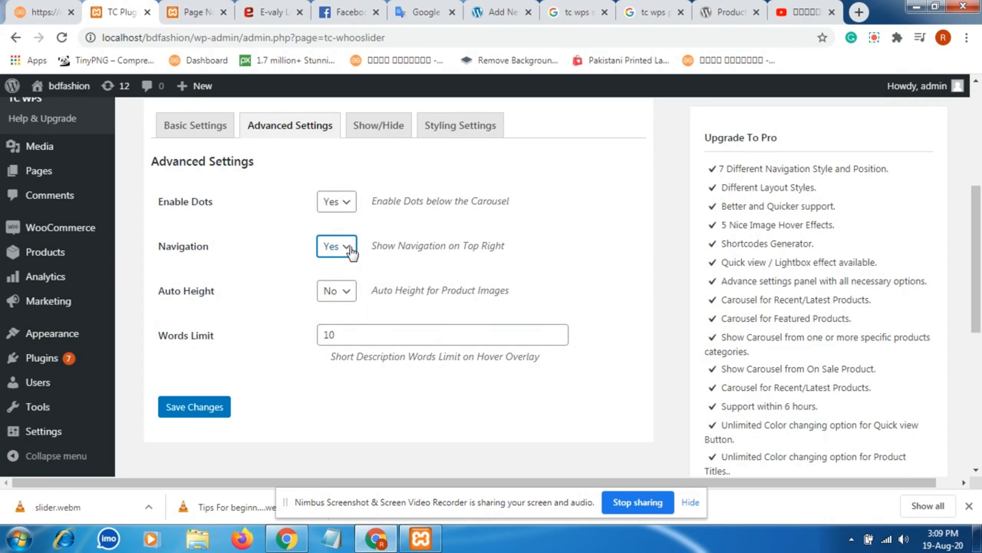